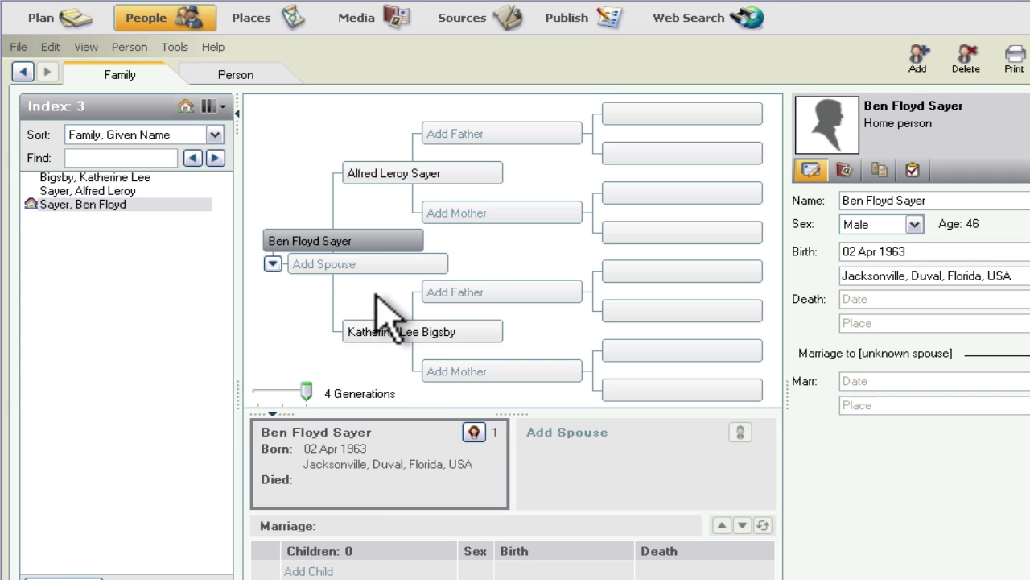
Step: Look through the person commands, then start and cancel a spouse entry for the home person
mouse_move(354, 246)
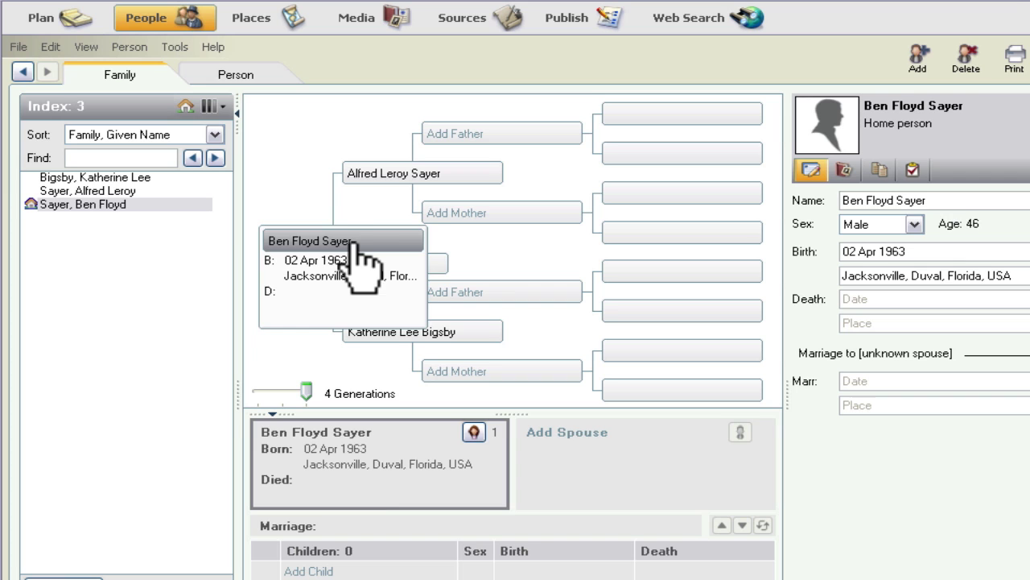
left_click(129, 47)
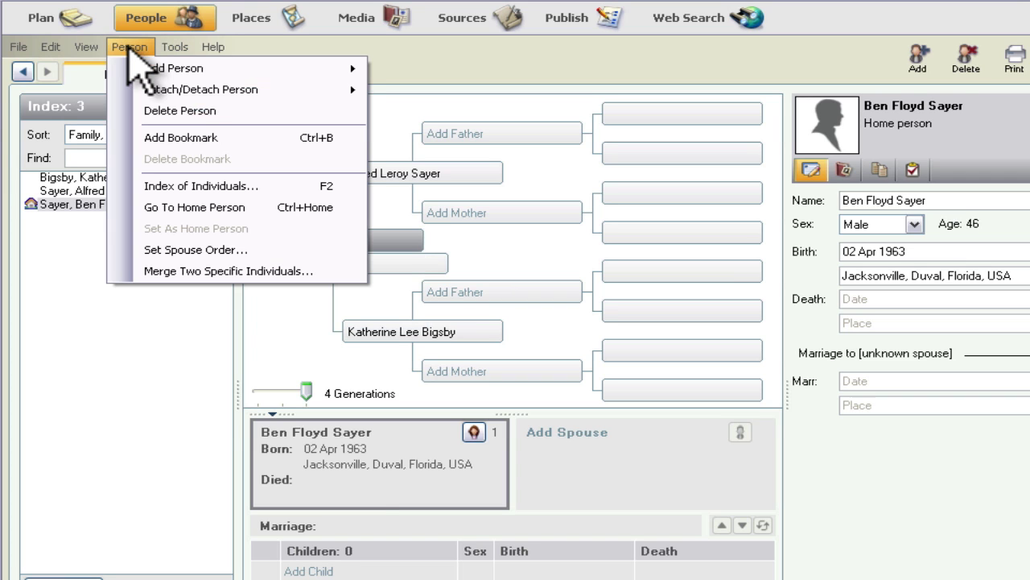
mouse_move(225, 73)
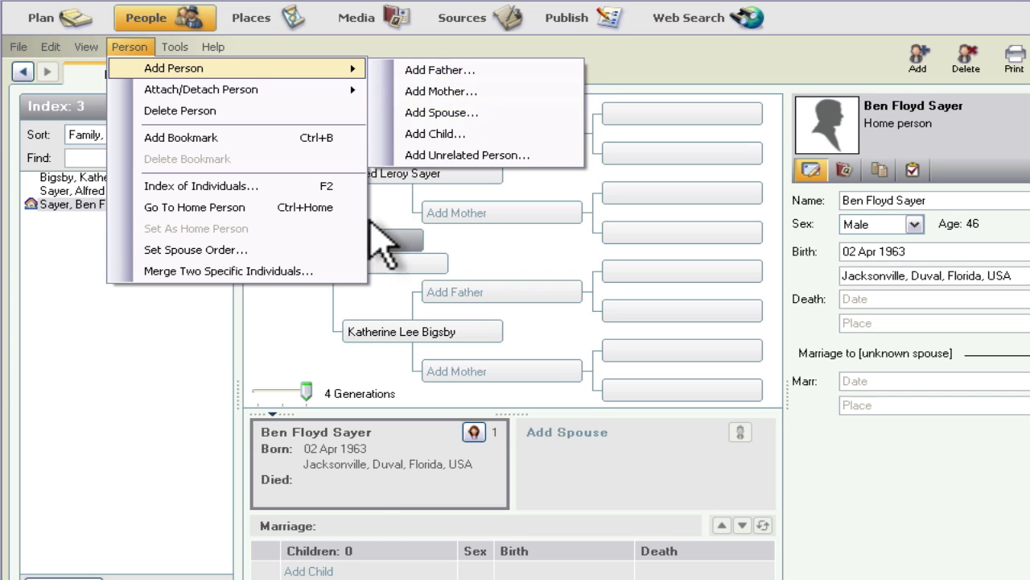
left_click(377, 298)
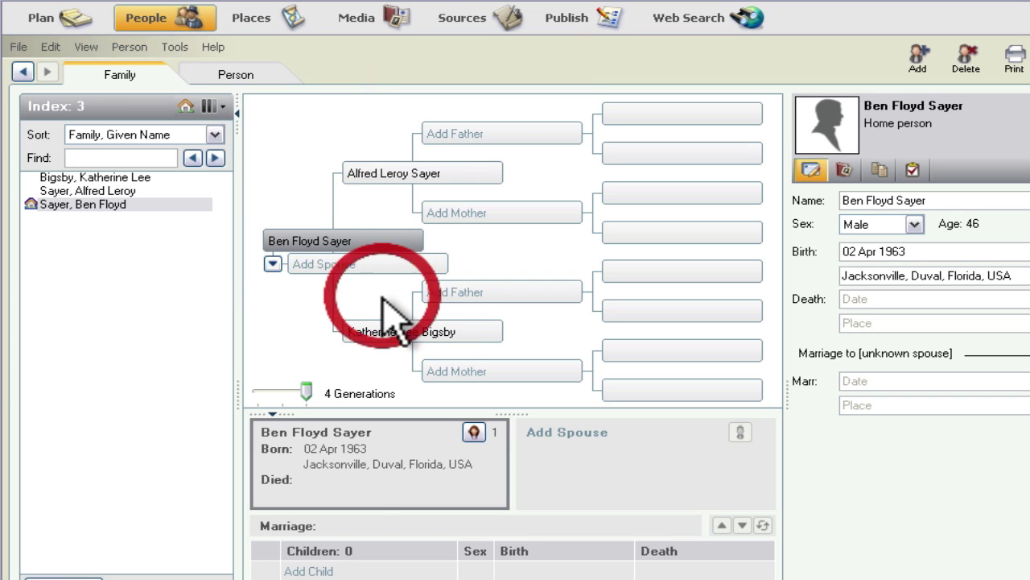
left_click(346, 264)
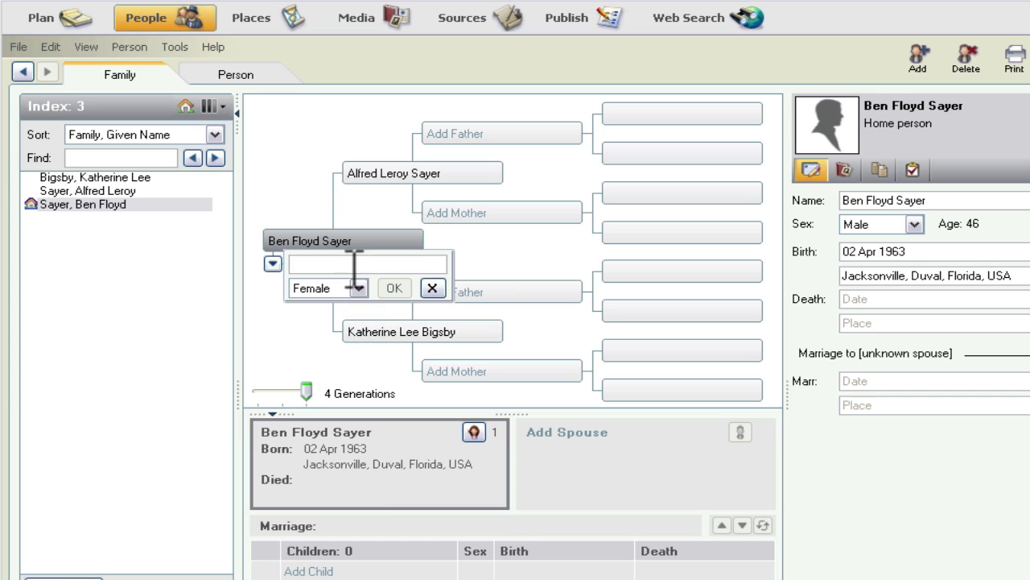
left_click(432, 288)
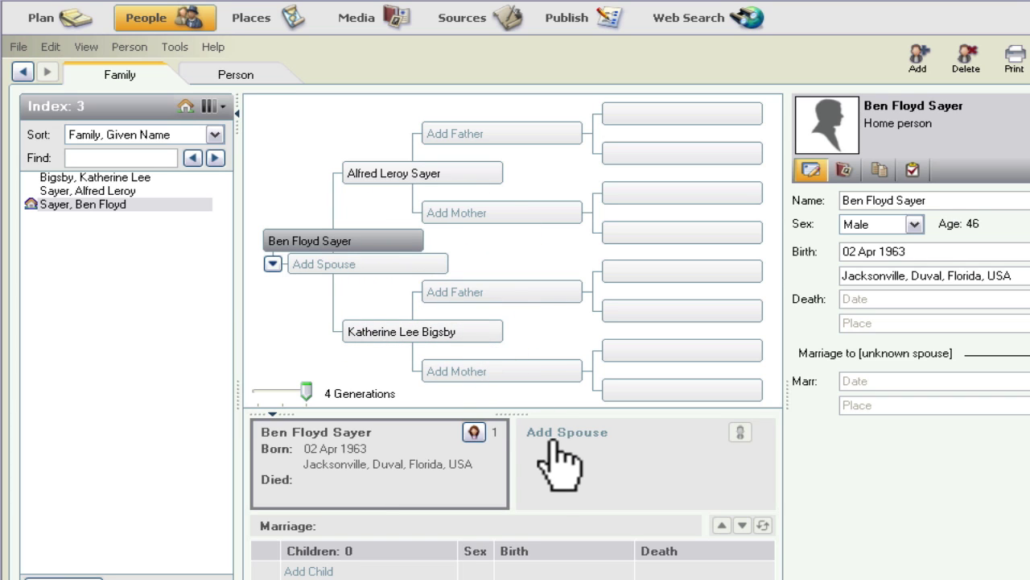
Step: Add the wife by her full name as the home person's spouse, keeping Sex as Female
left_click(592, 442)
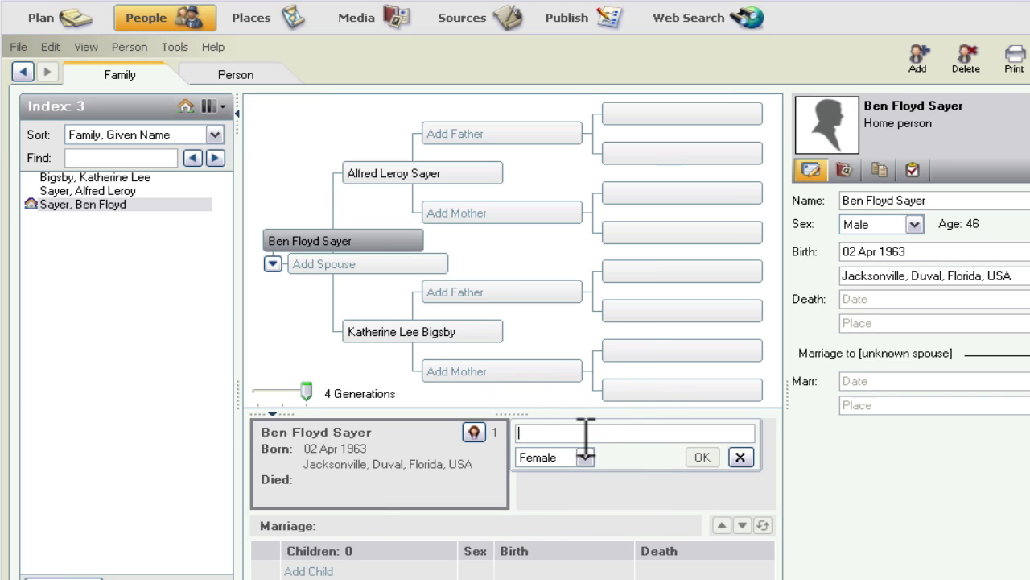
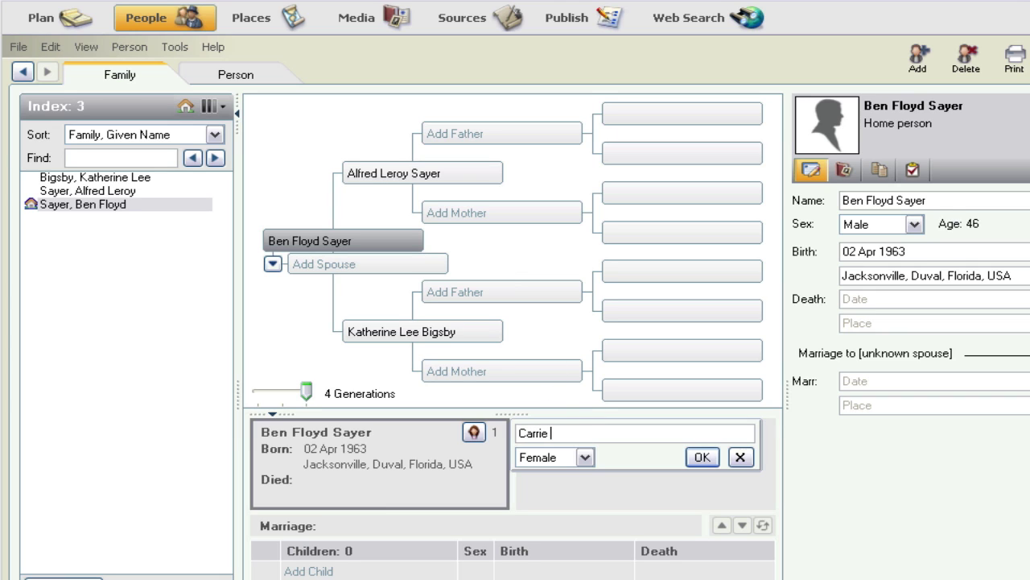
left_click(585, 458)
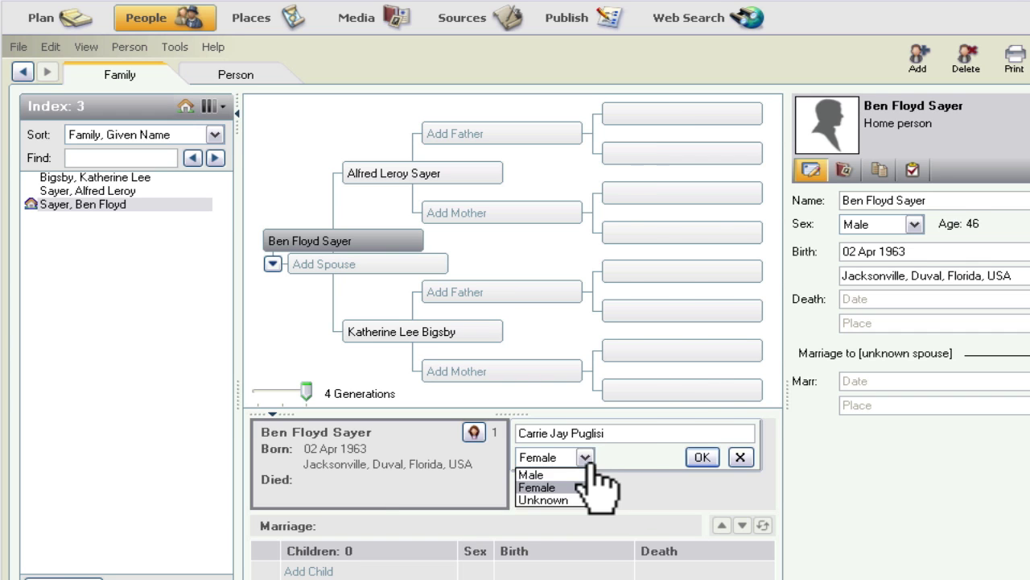
left_click(587, 458)
left_click(702, 457)
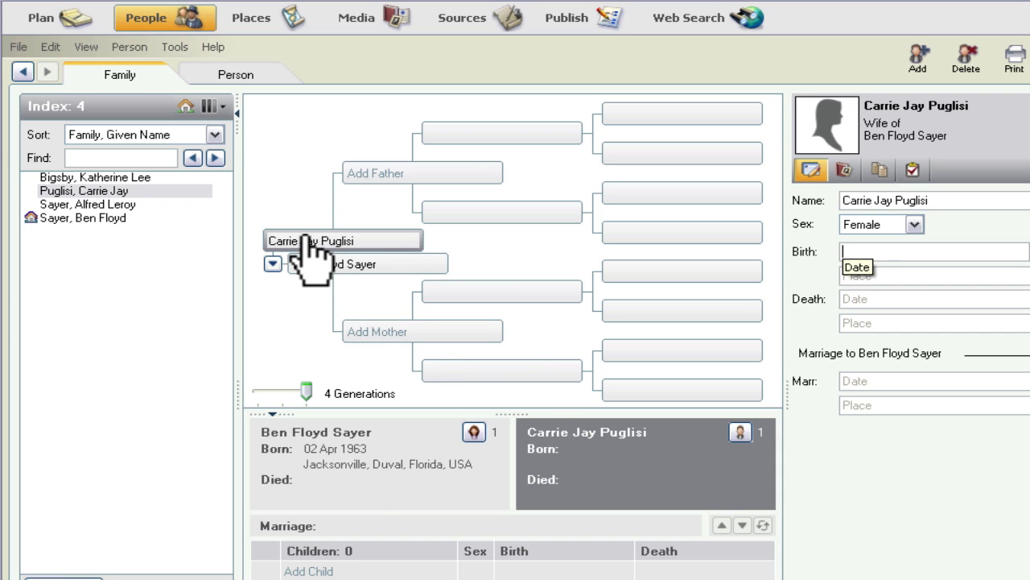
mouse_move(306, 239)
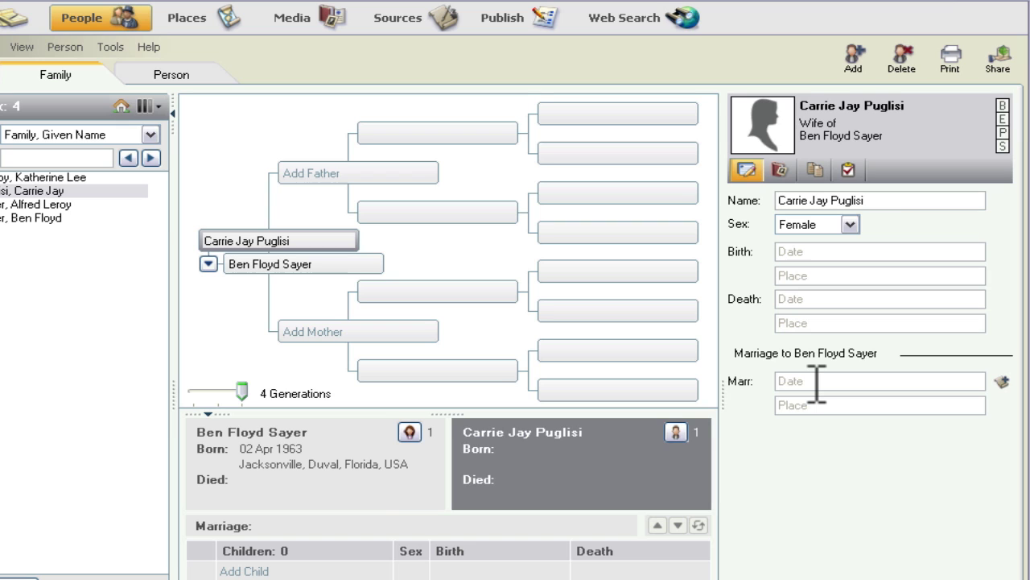
left_click(812, 251)
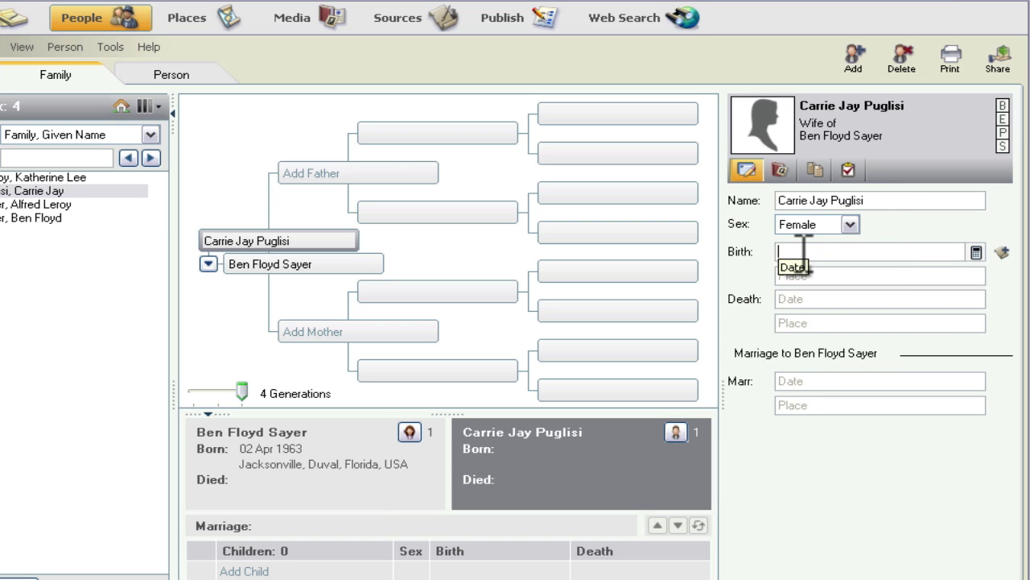
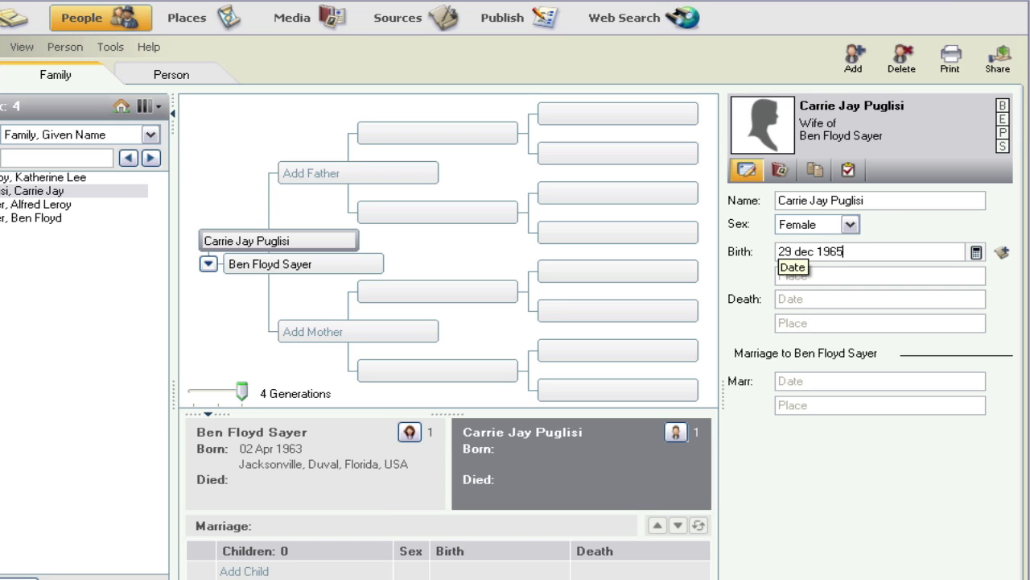
key("Tab")
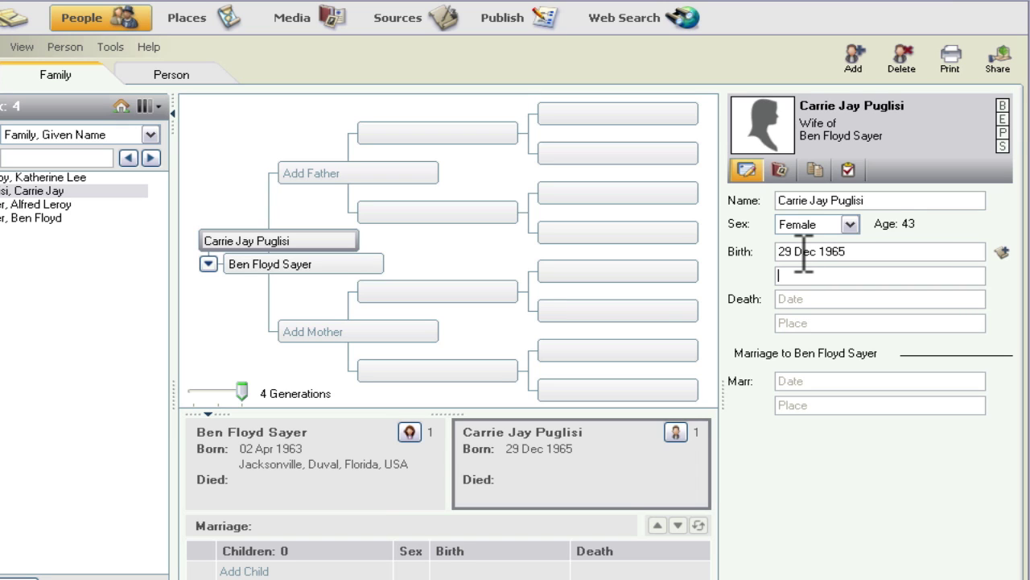
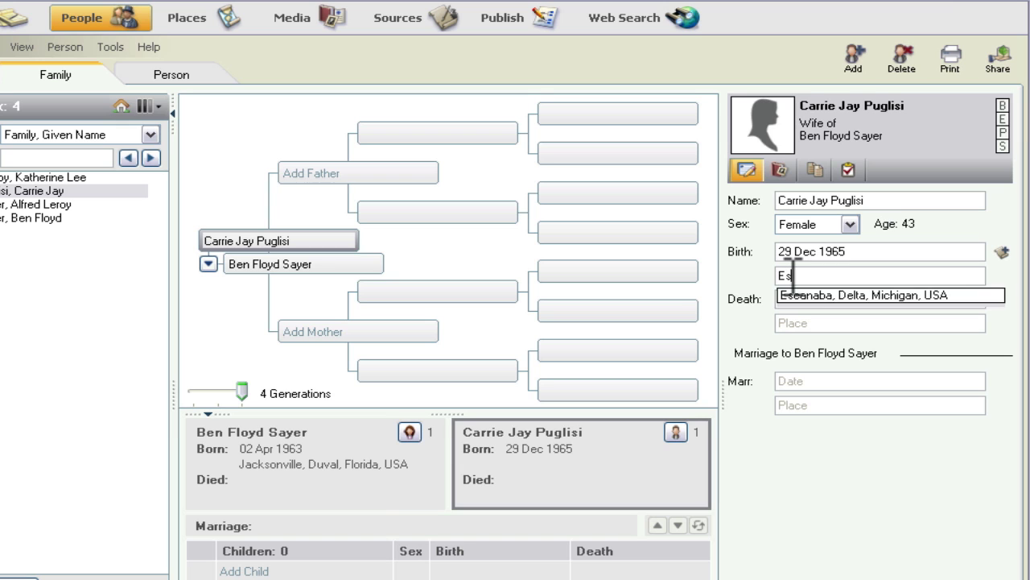
key("Down")
key("Return")
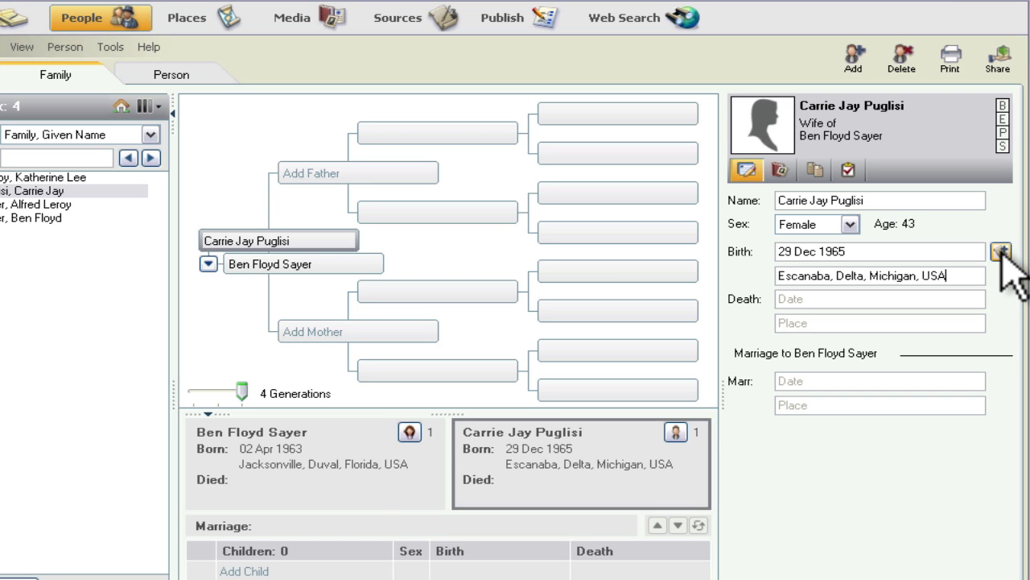
Step: Create a new birth certificate source, titled with the wife's name, for her birth citation
left_click(1001, 252)
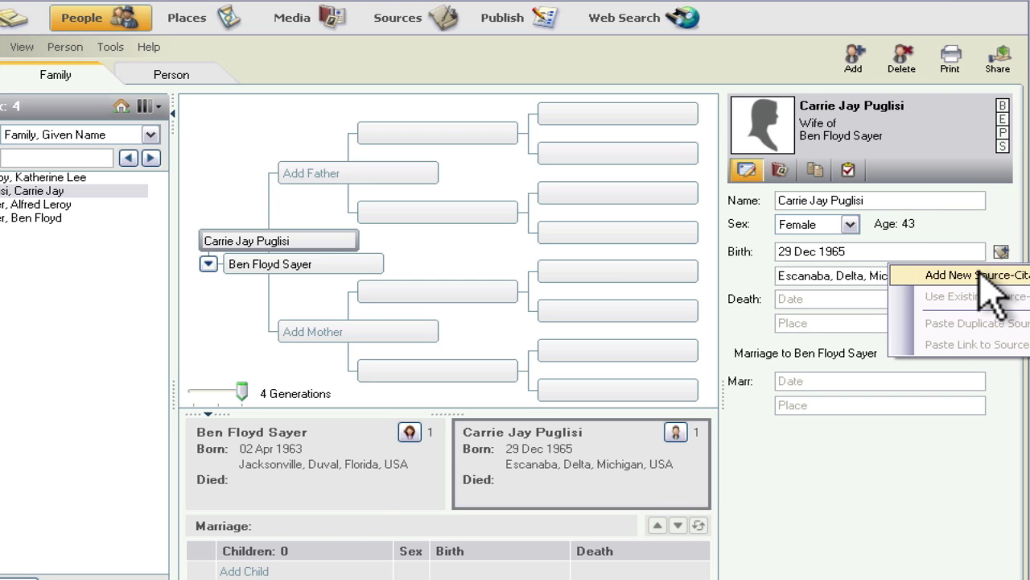
left_click(981, 276)
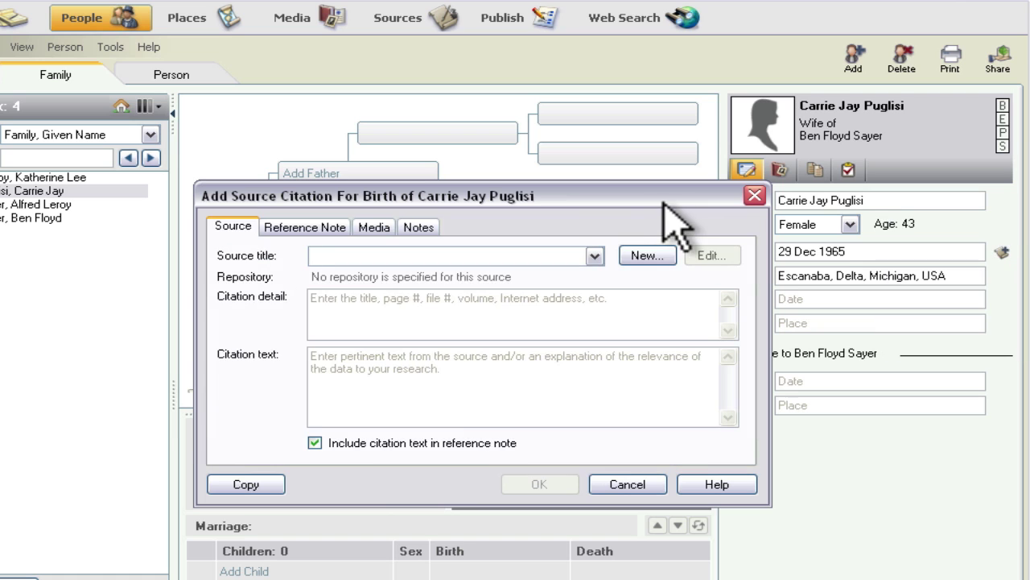
left_click(594, 256)
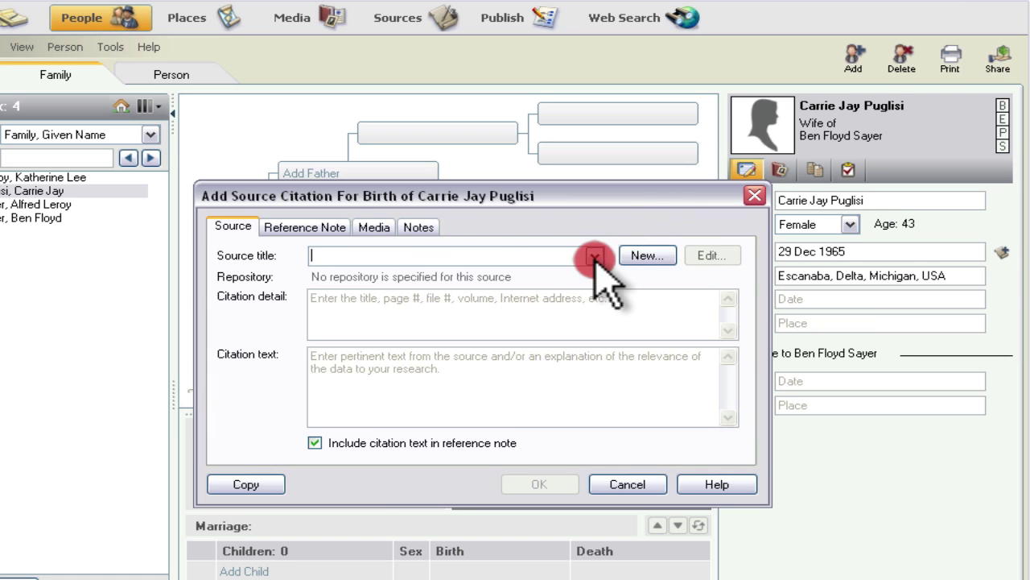
left_click(594, 256)
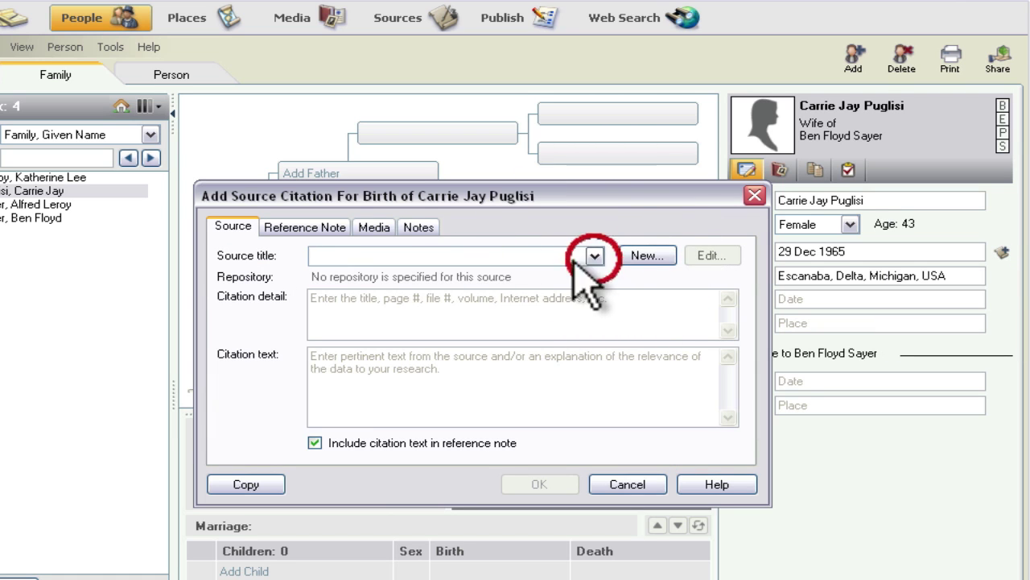
left_click(500, 256)
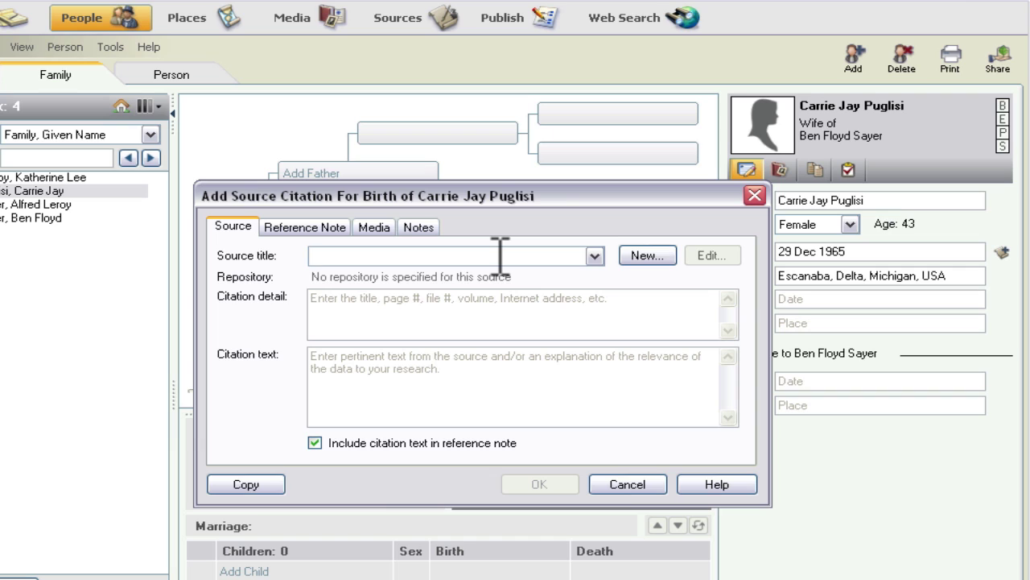
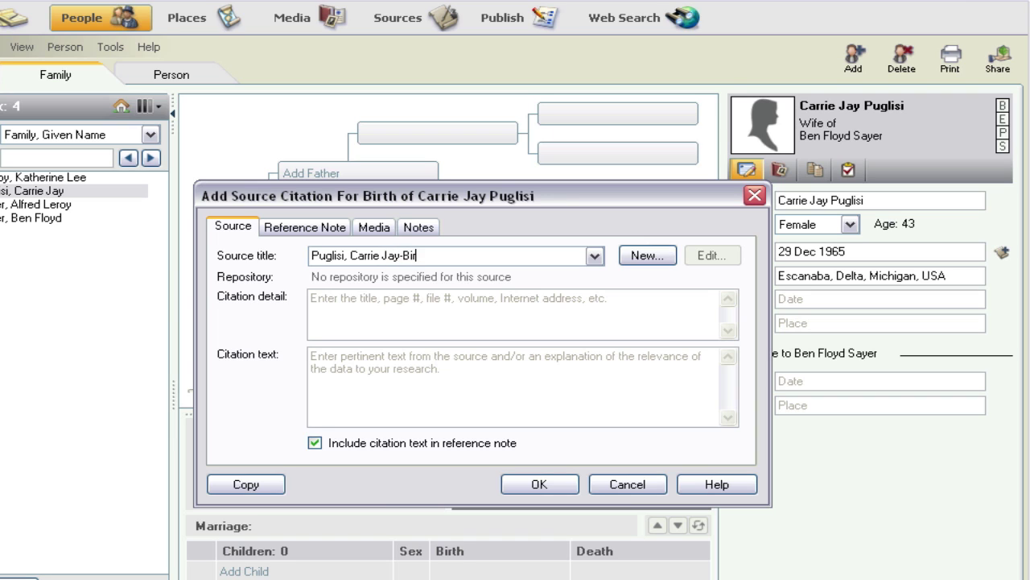
type("th Certificate")
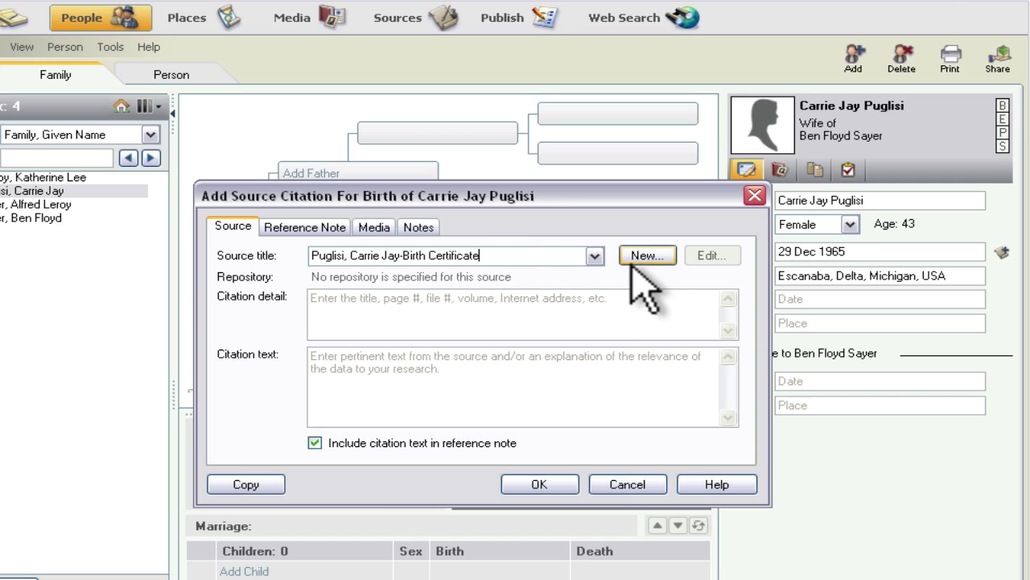
left_click(646, 258)
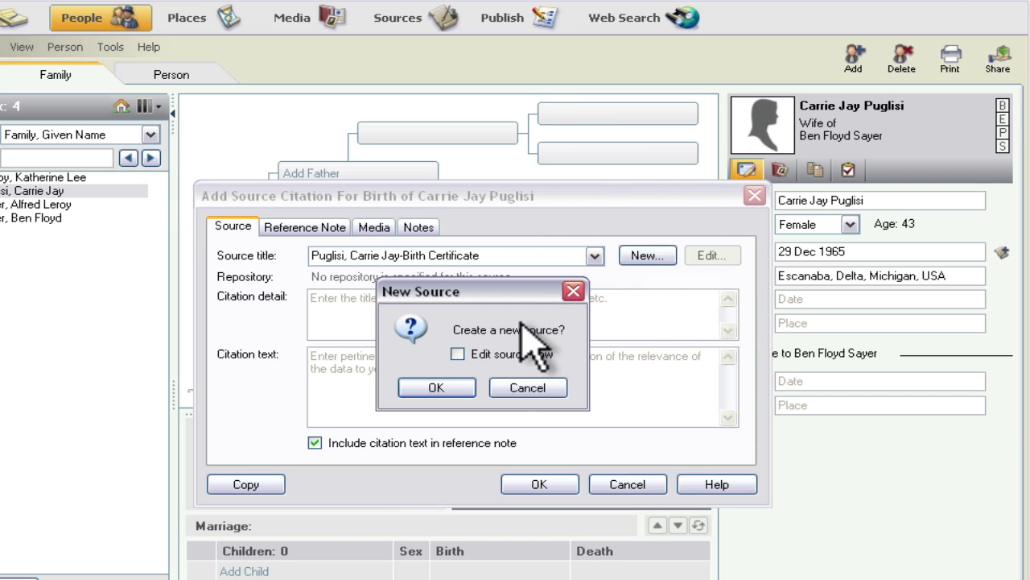
left_click(448, 388)
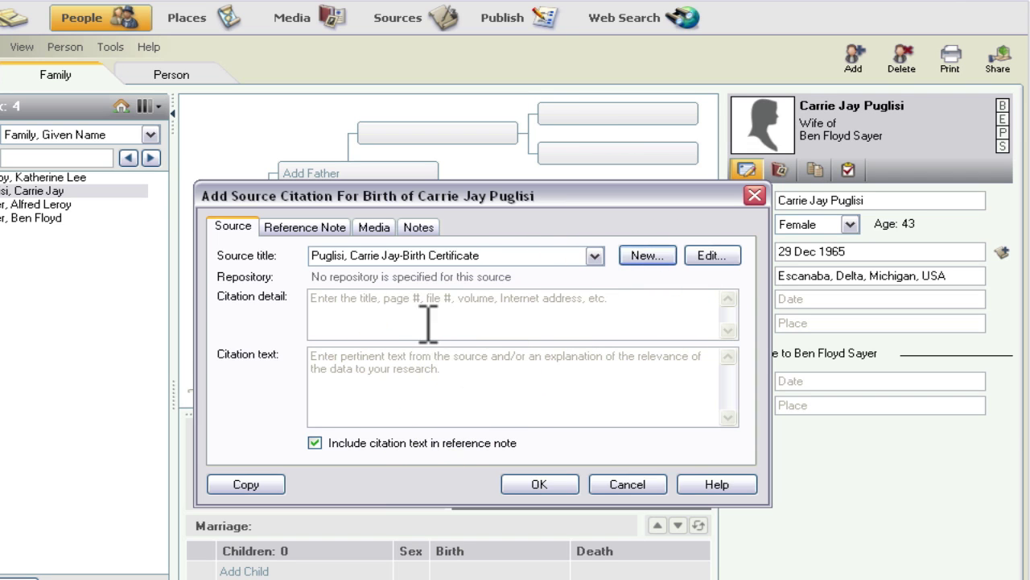
Step: Check the citation detail, citation text and Reference Note, then show the citation's Media section
left_click(326, 304)
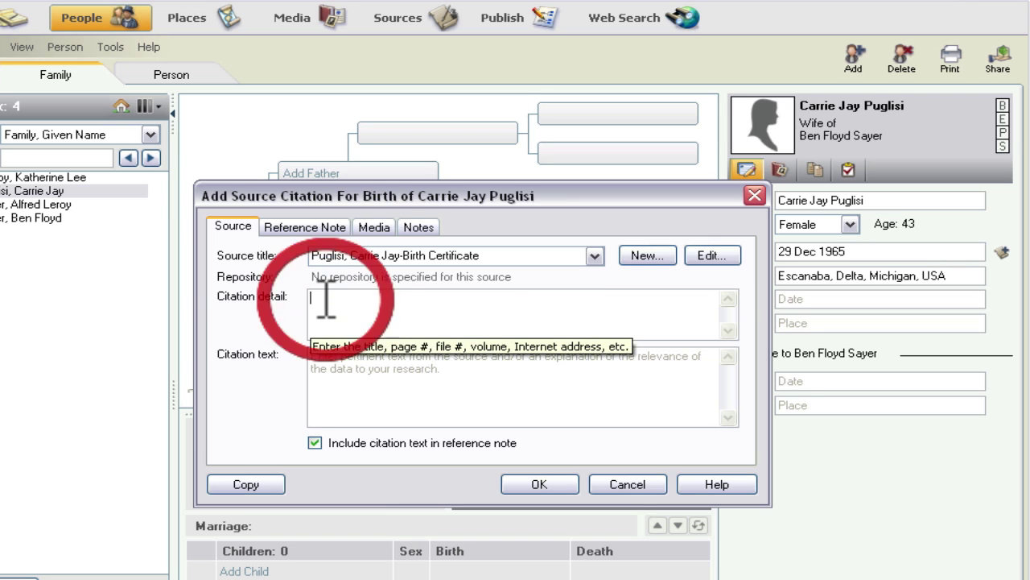
left_click(338, 366)
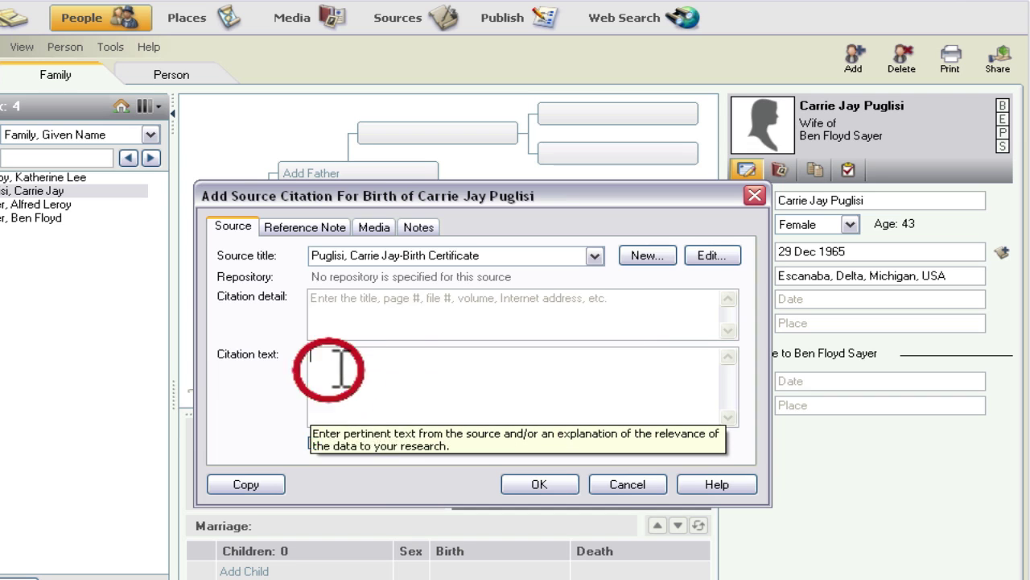
left_click(302, 228)
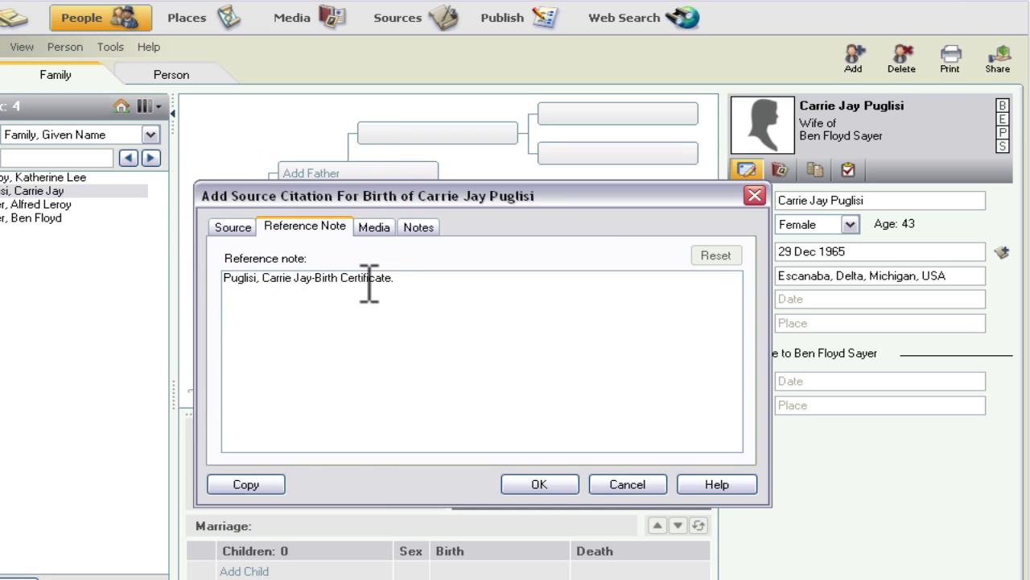
left_click(372, 230)
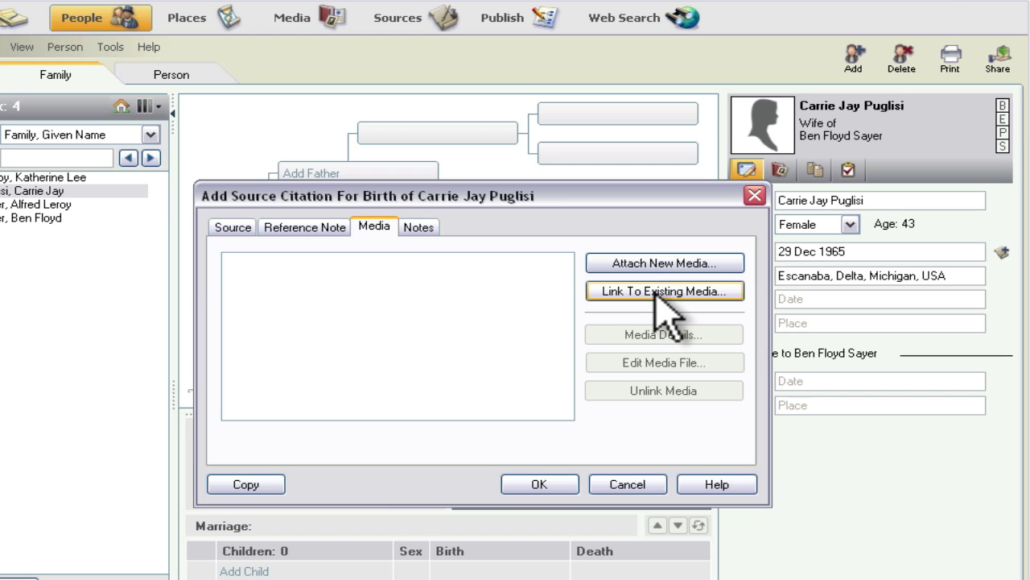
Step: Attach the St Francis Hospital 29 Dec 1965 certificate PDF, copying it into the tree's media folder
left_click(654, 262)
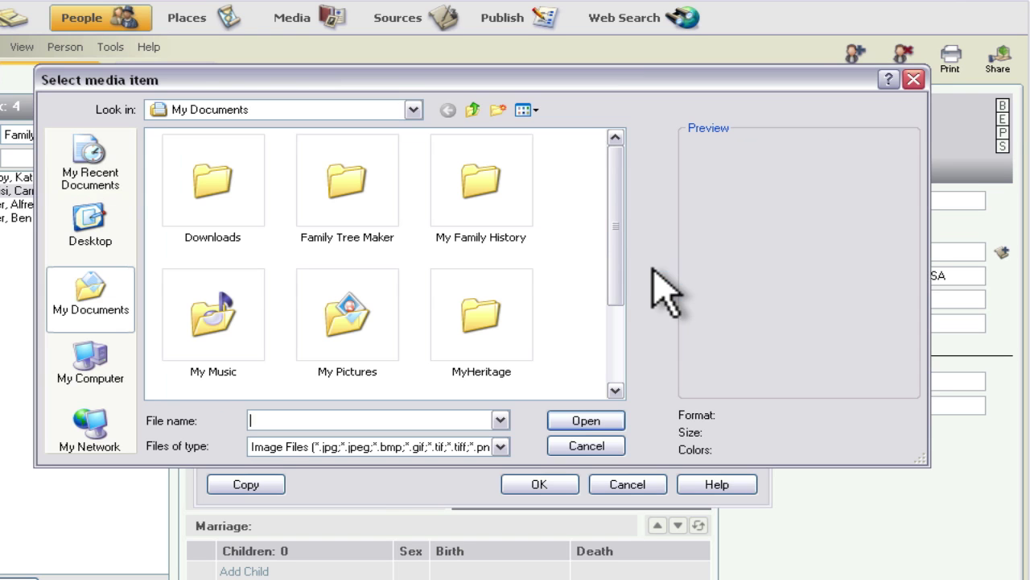
left_click(93, 359)
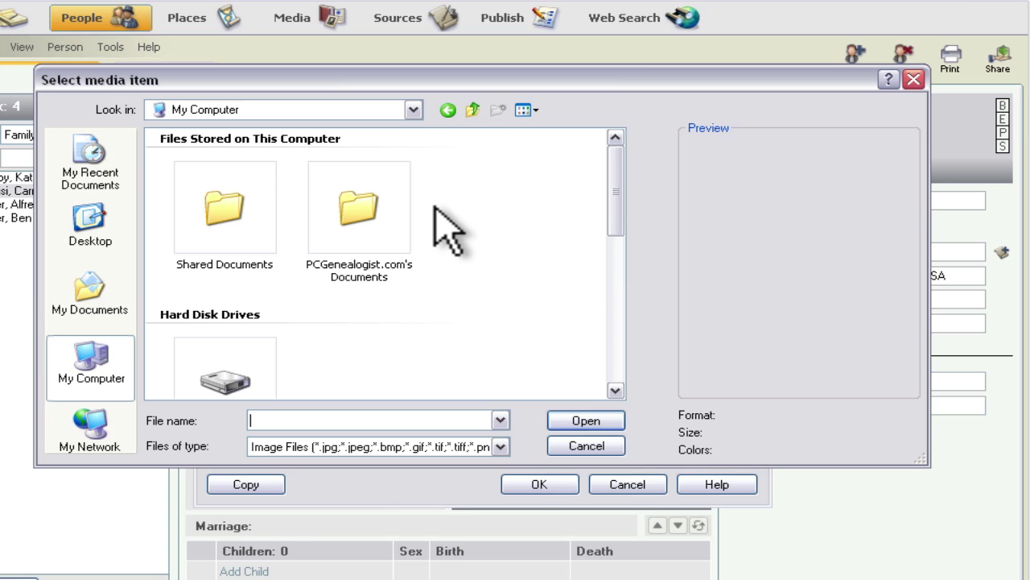
left_click(615, 321)
left_click(617, 322)
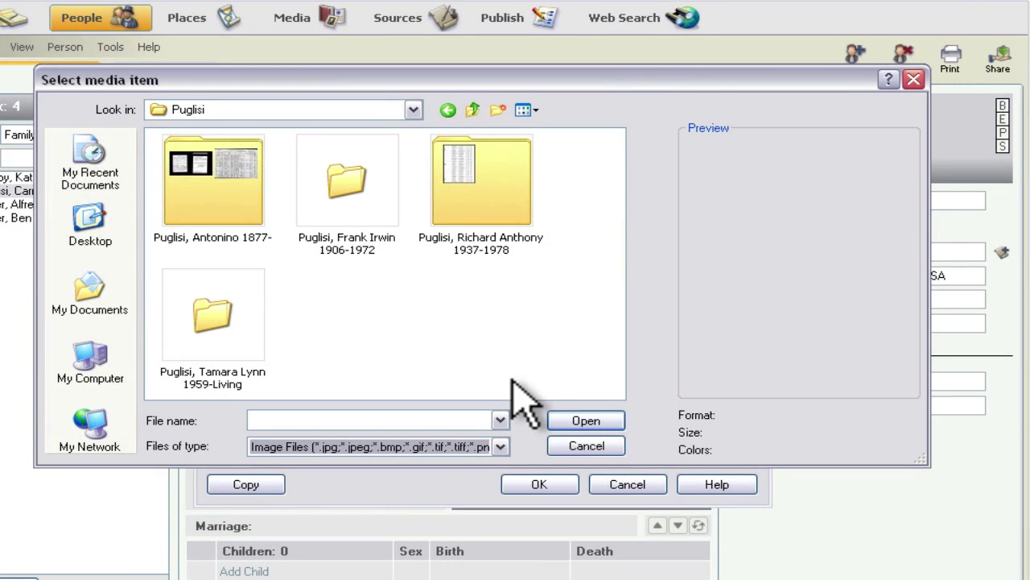
left_click(501, 447)
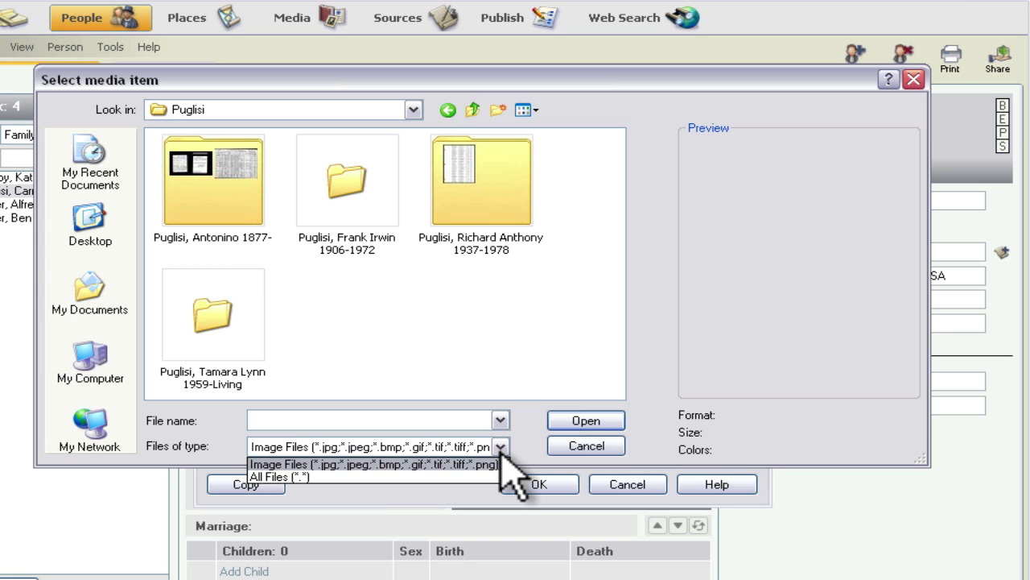
left_click(326, 475)
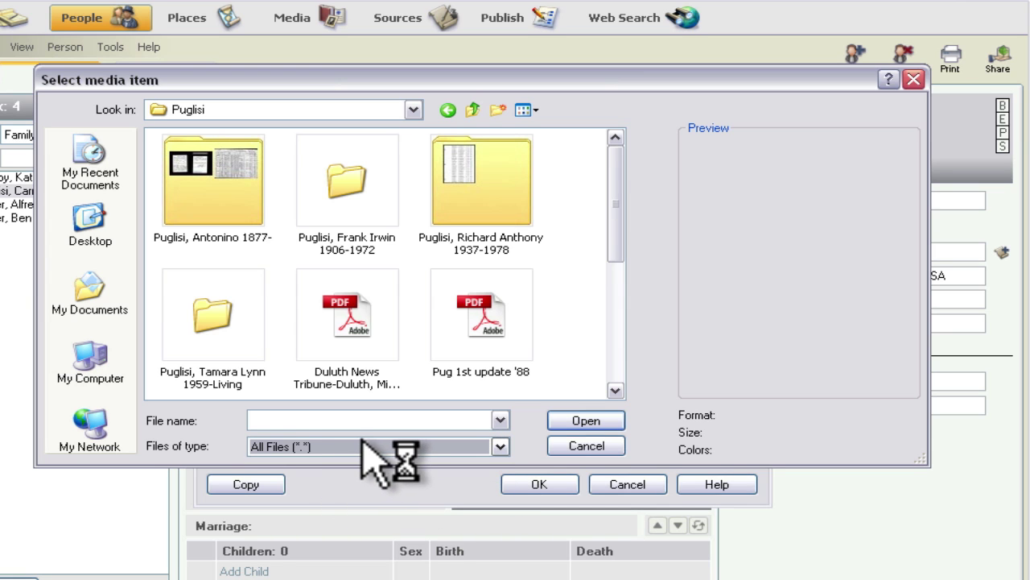
left_click(614, 362)
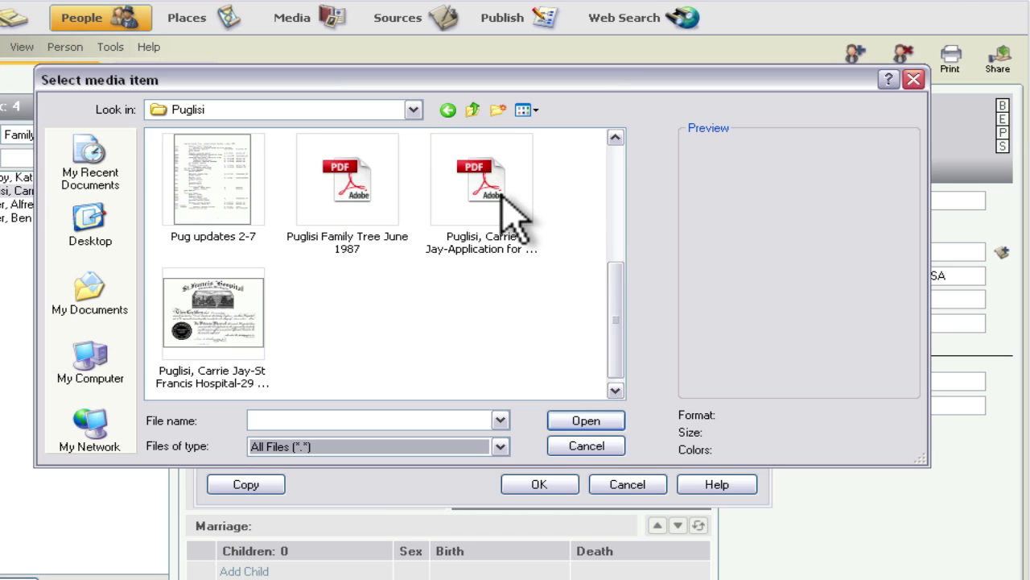
left_click(213, 310)
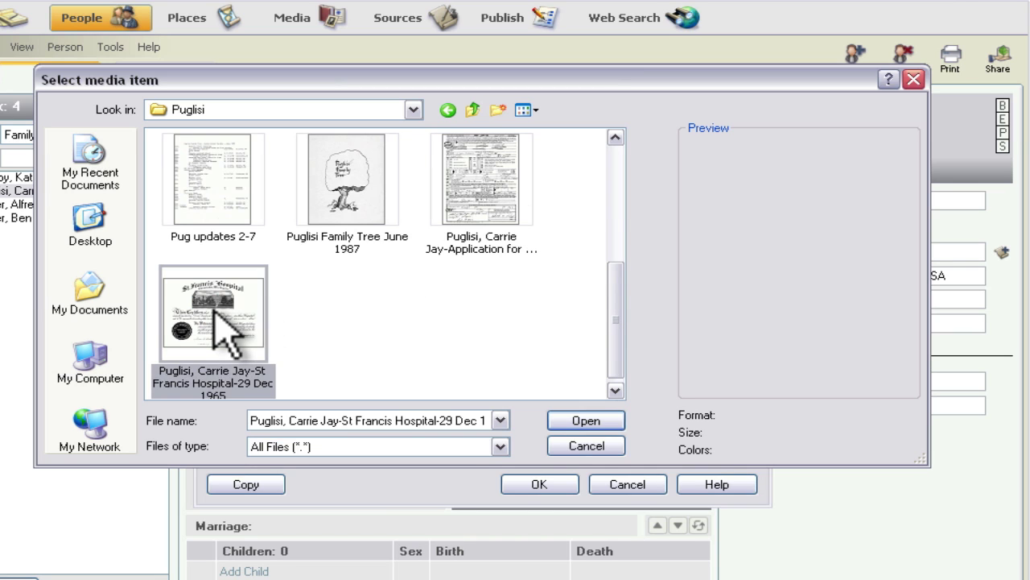
left_click(587, 423)
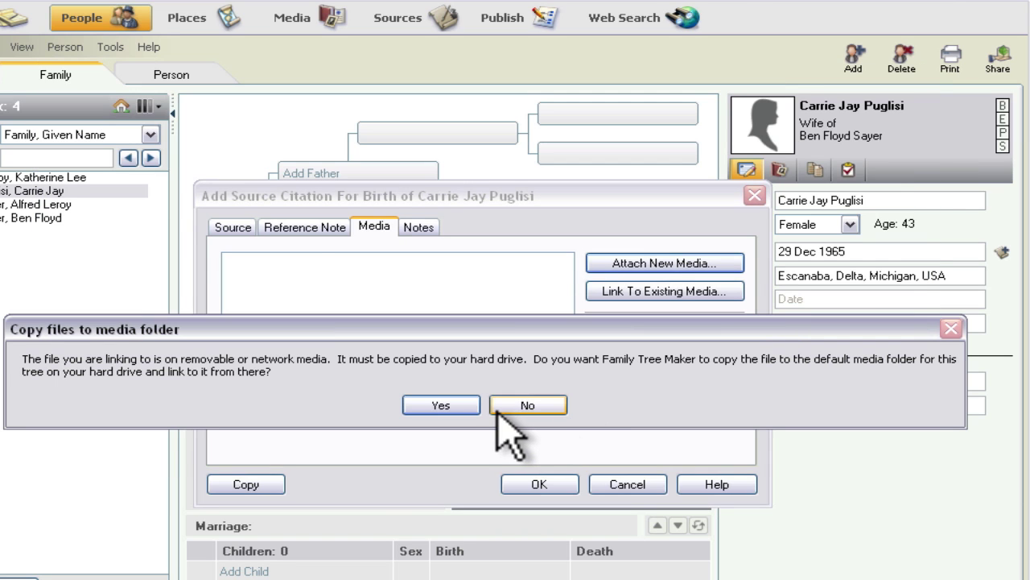
left_click(441, 405)
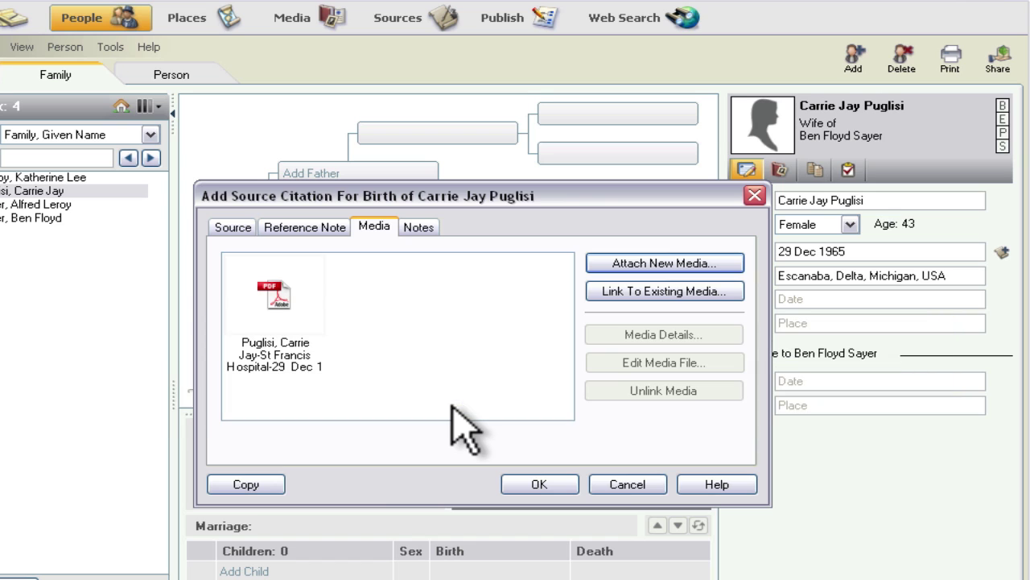
left_click(279, 300)
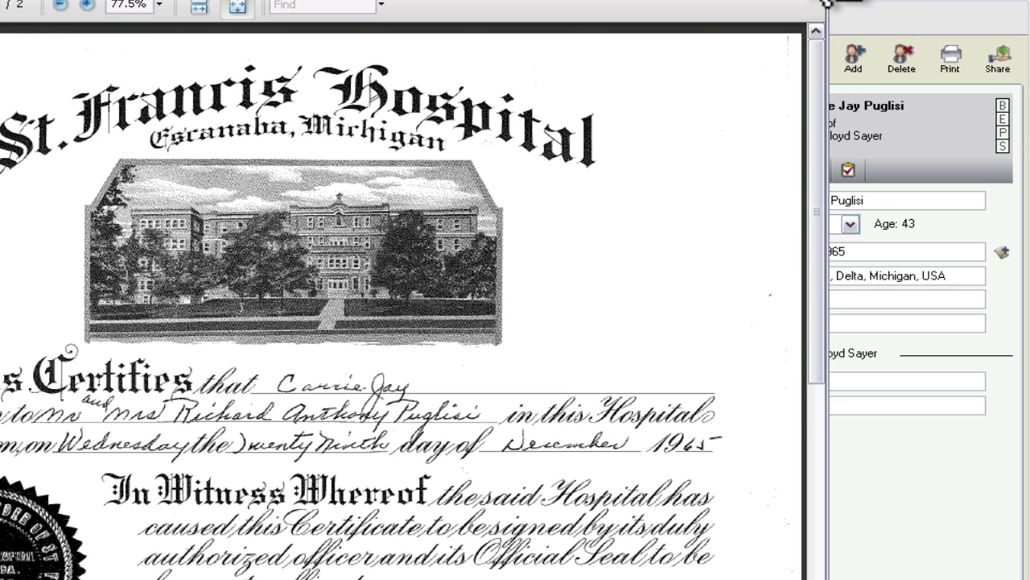
left_click(833, 4)
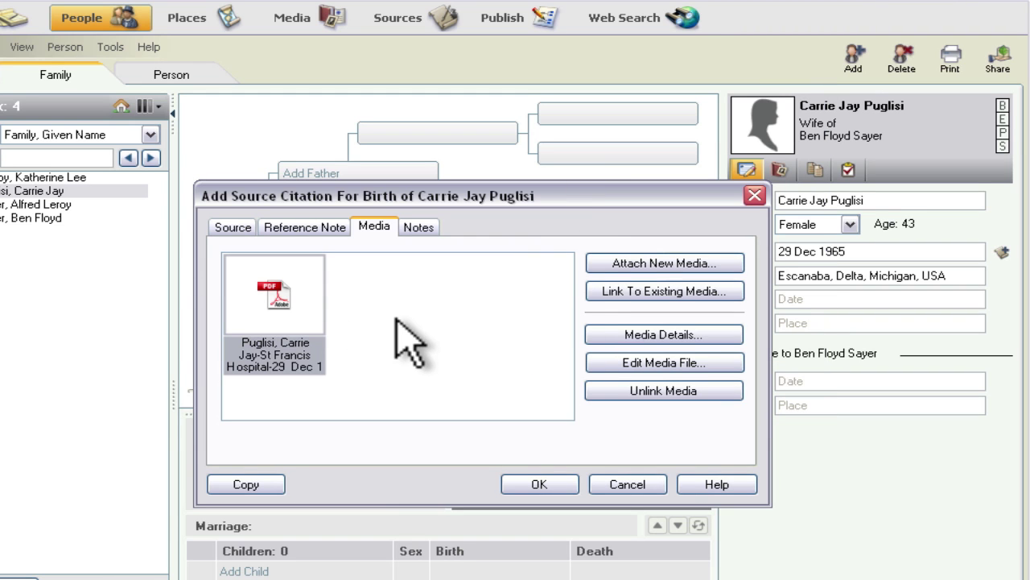
Step: Review the citation's Notes and Source tabs, then save the birth citation with OK
left_click(420, 228)
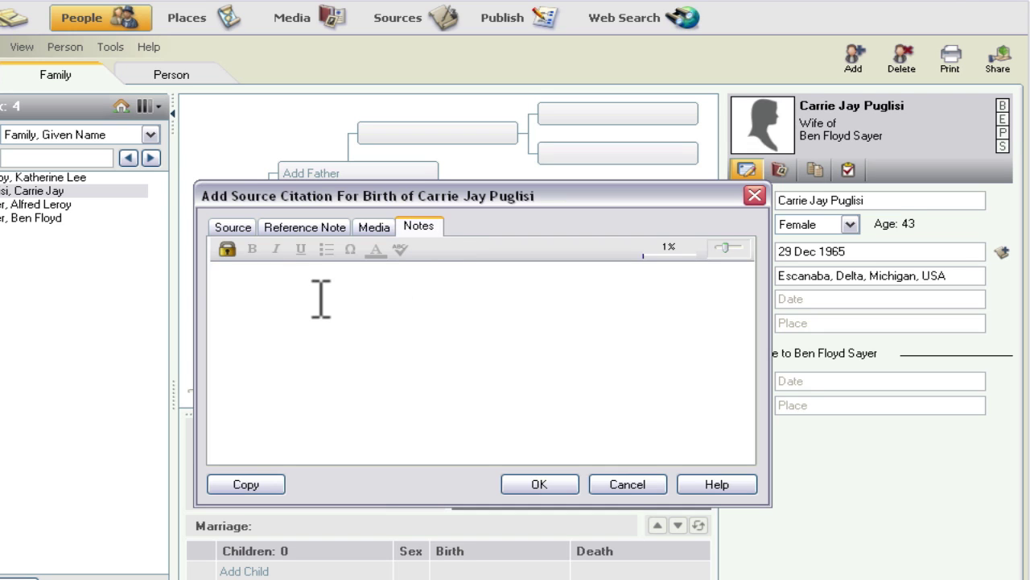
left_click(235, 228)
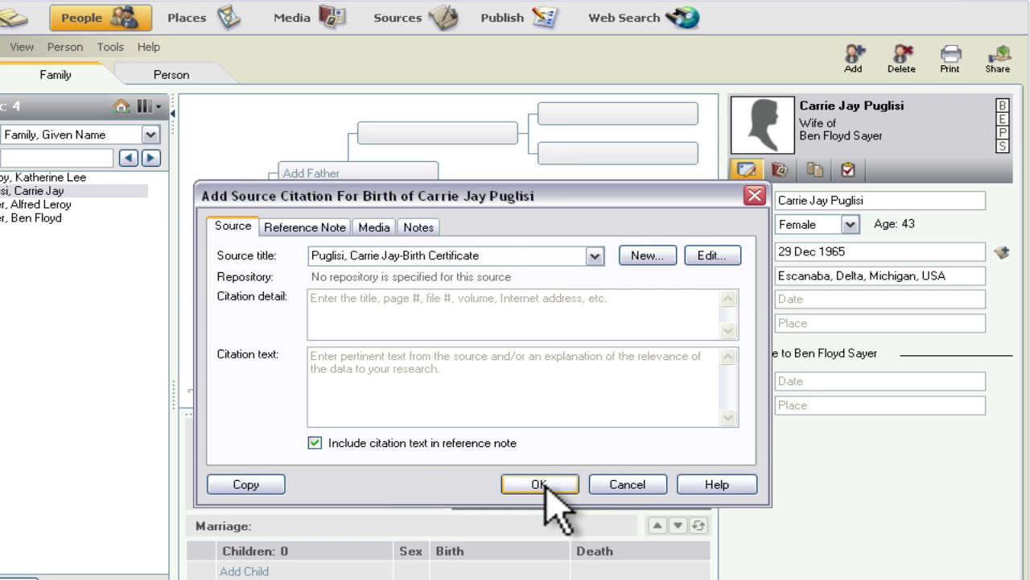
left_click(539, 483)
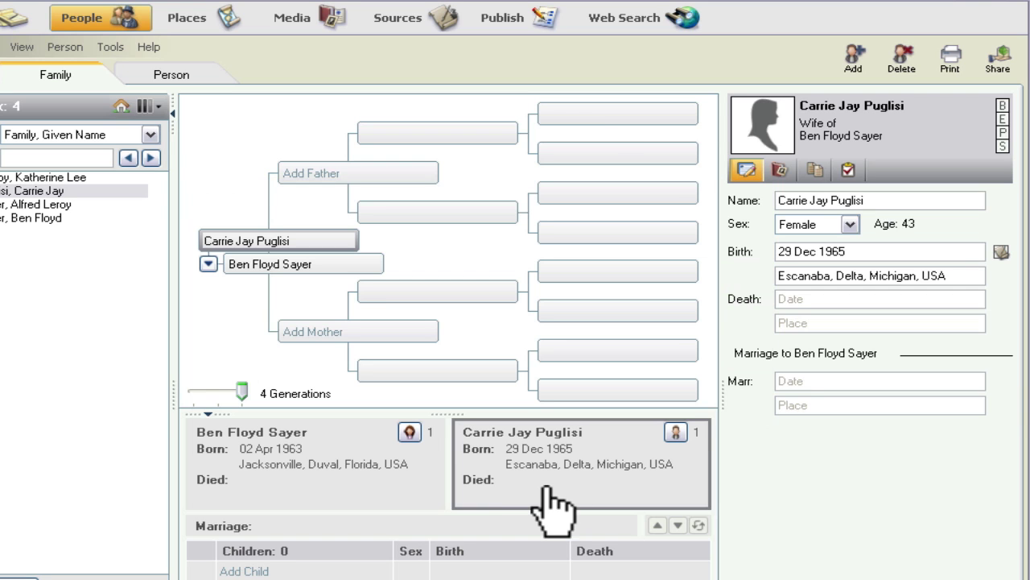
Step: Select the marriage date field, then open and close the Date Calculator
left_click(794, 381)
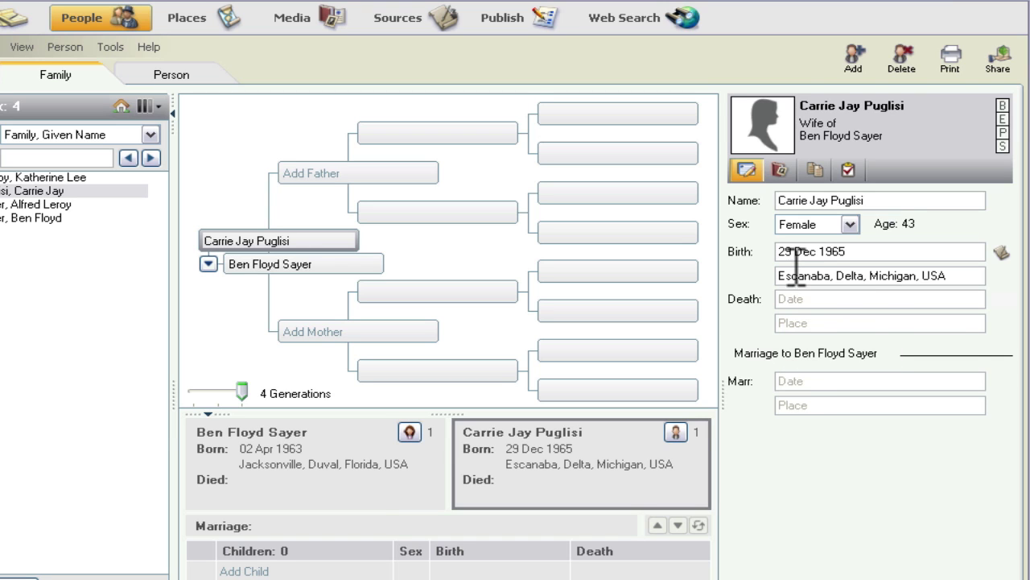
mouse_move(794, 380)
left_click(914, 378)
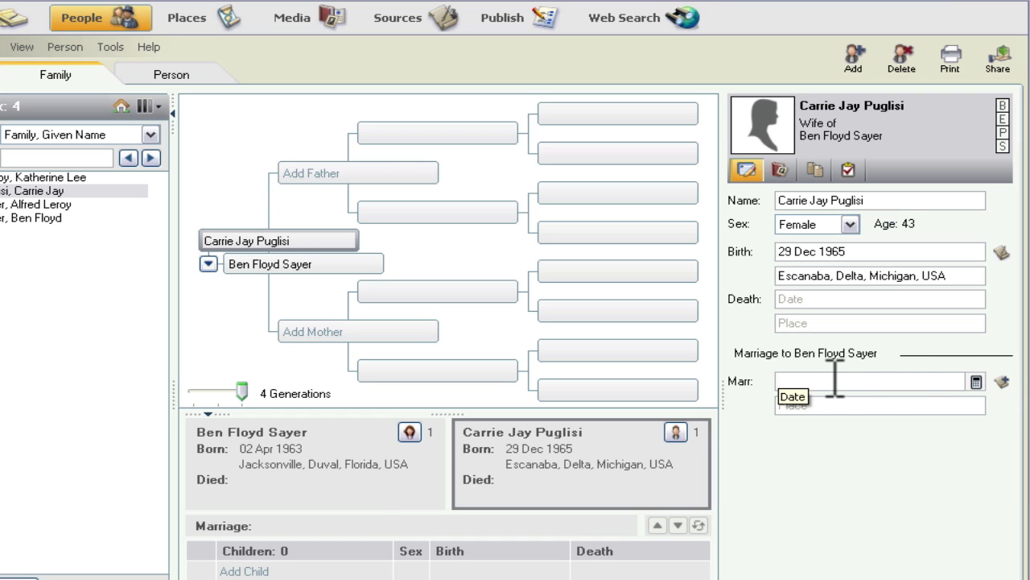
left_click(976, 383)
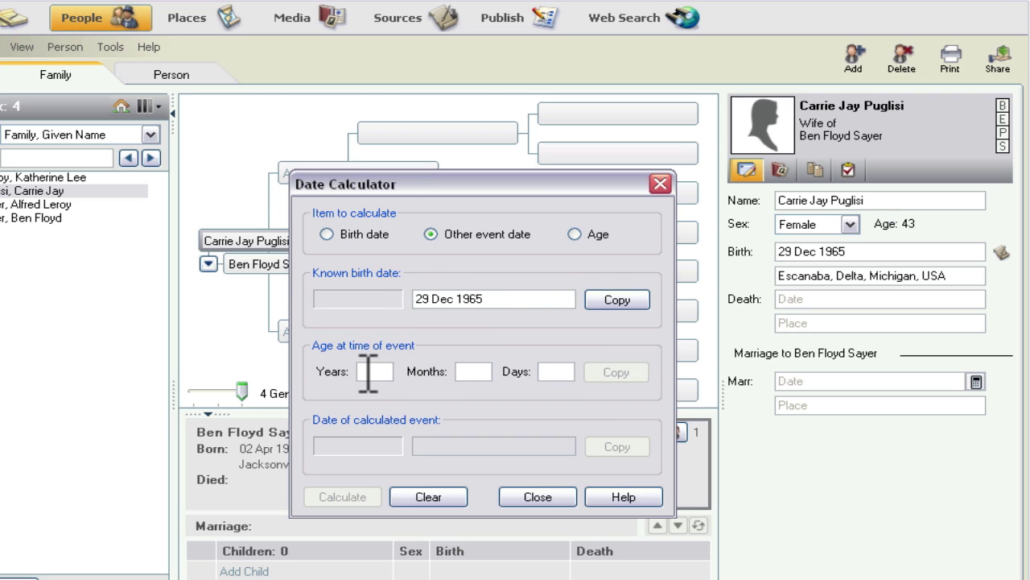
left_click(538, 497)
left_click(789, 378)
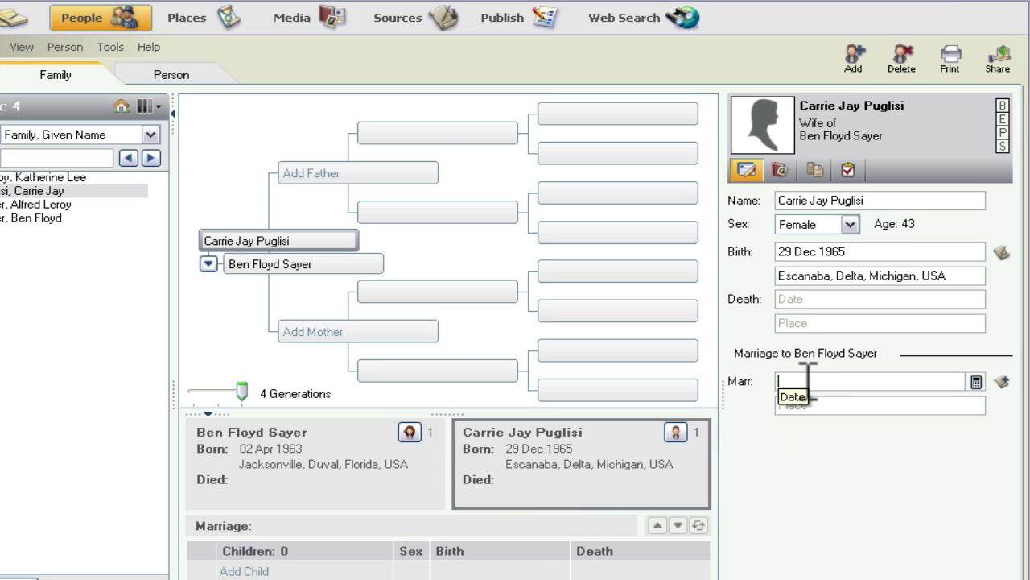
Step: Enter the marriage date 05 Feb 2005 with place Ann Arbor, Washtenaw, Michigan, USA
type("5 feb 2005")
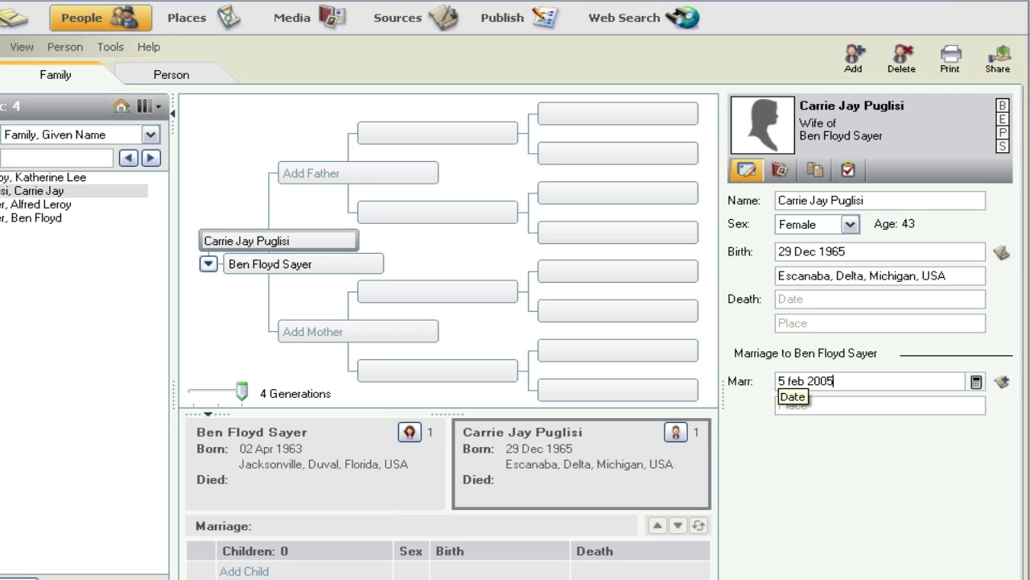
key("Tab")
type("A")
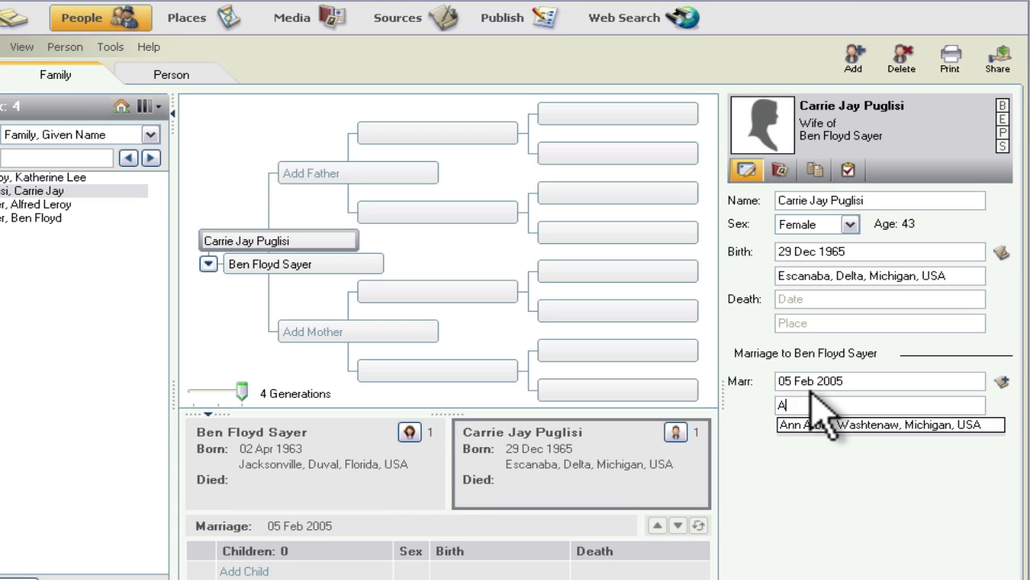
key("Return")
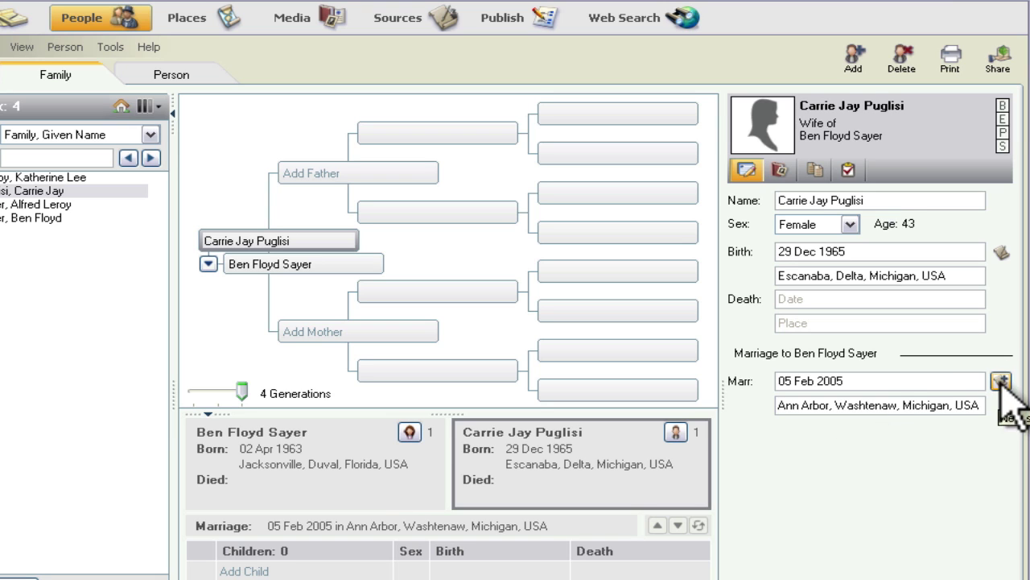
left_click(1000, 382)
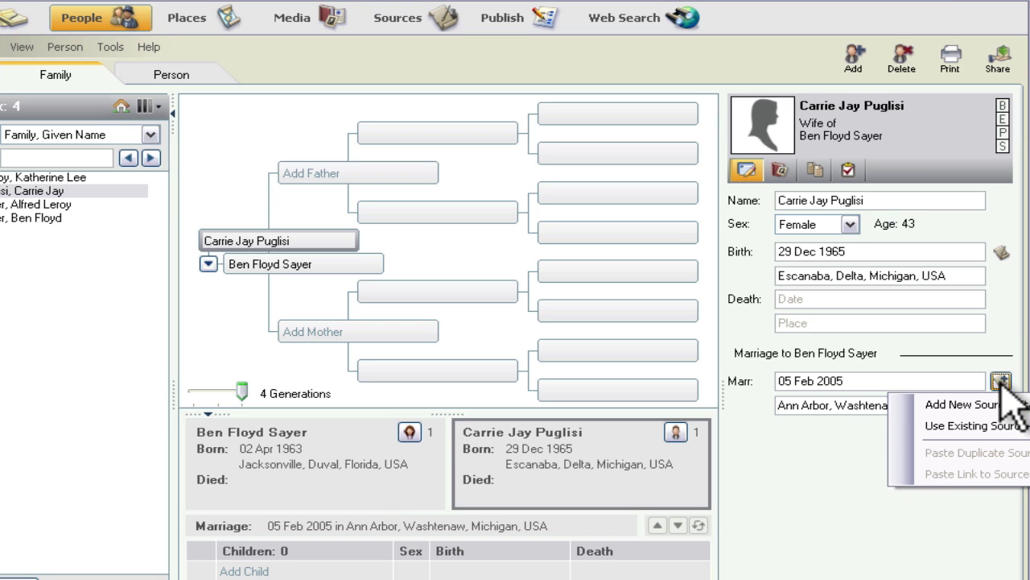
Step: Create a new source for the couple's marriage license and use it for the marriage citation
left_click(966, 404)
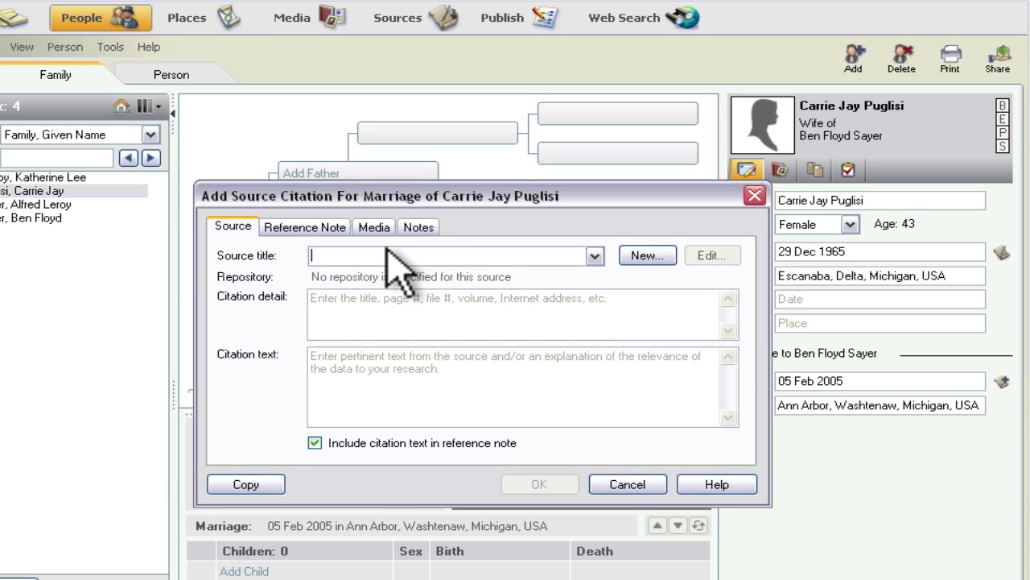
type("Say")
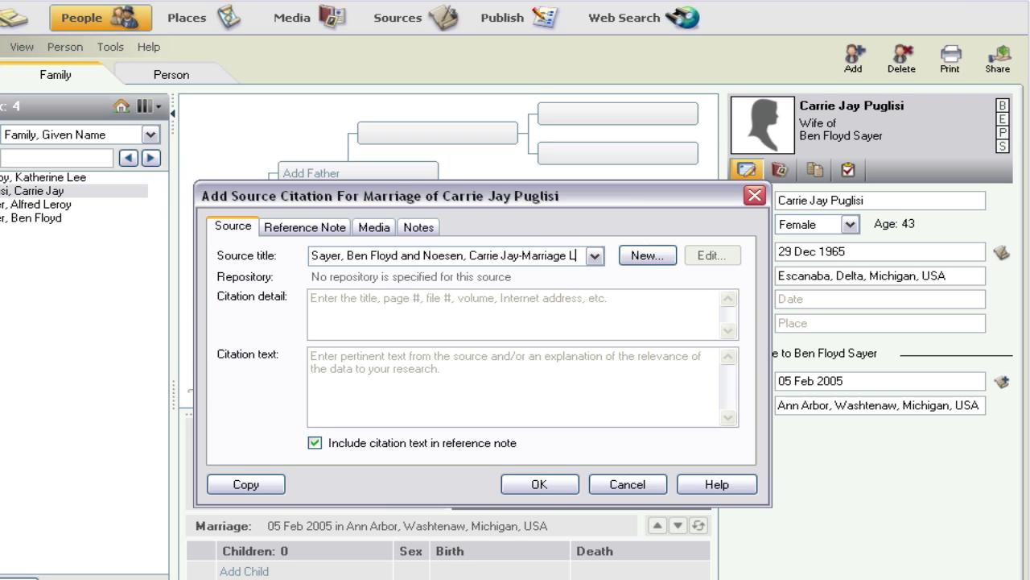
type("cense")
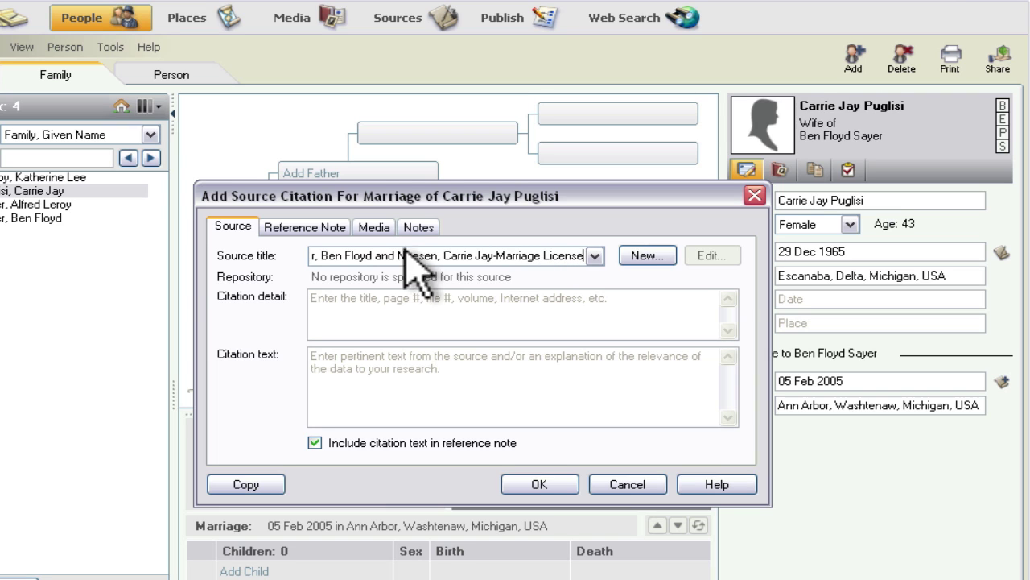
left_click(646, 256)
left_click(420, 384)
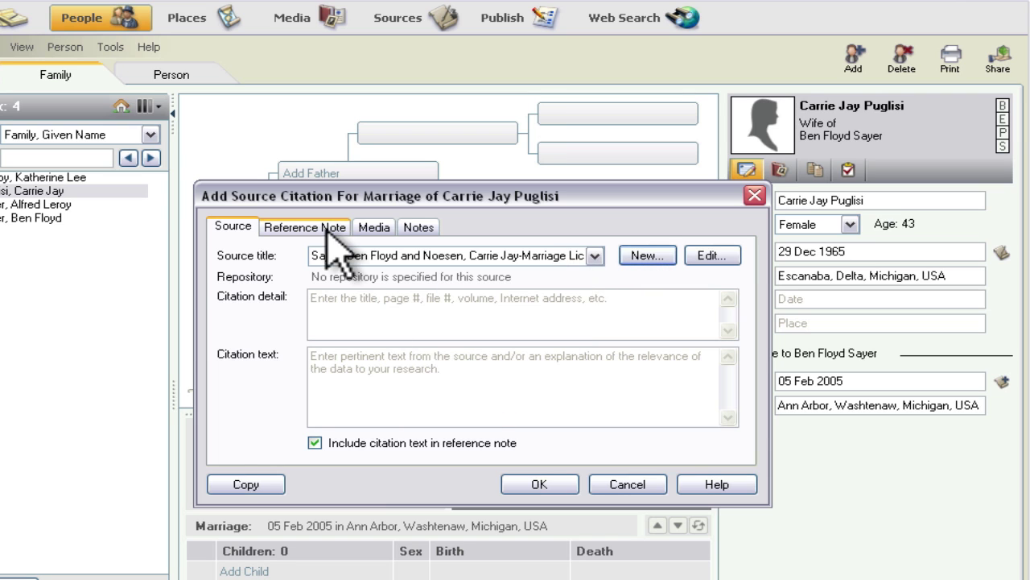
Step: Start attaching new media and browse to the husband's own folder under his surname folder
left_click(373, 228)
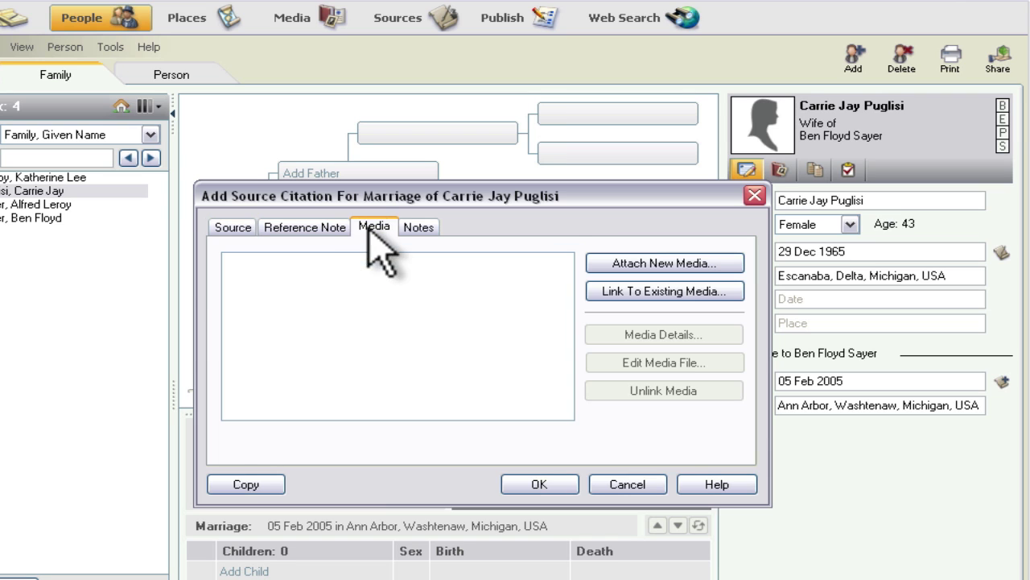
left_click(659, 265)
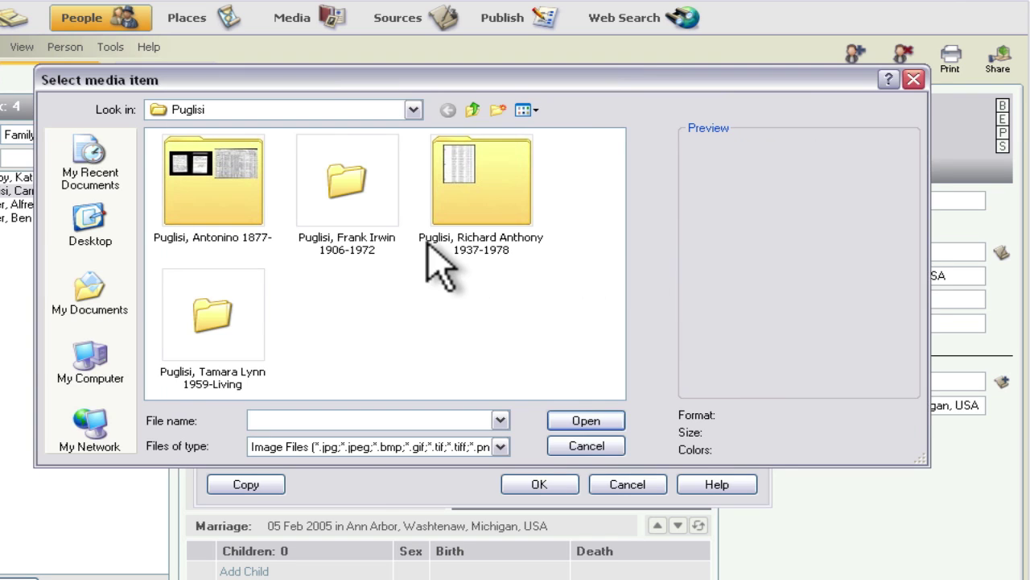
left_click(472, 109)
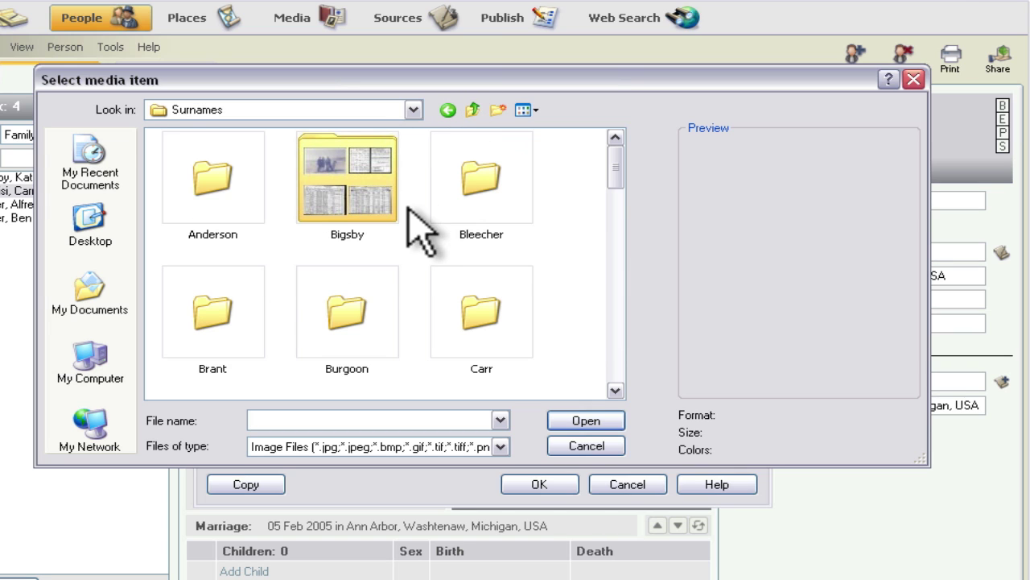
left_click(617, 345)
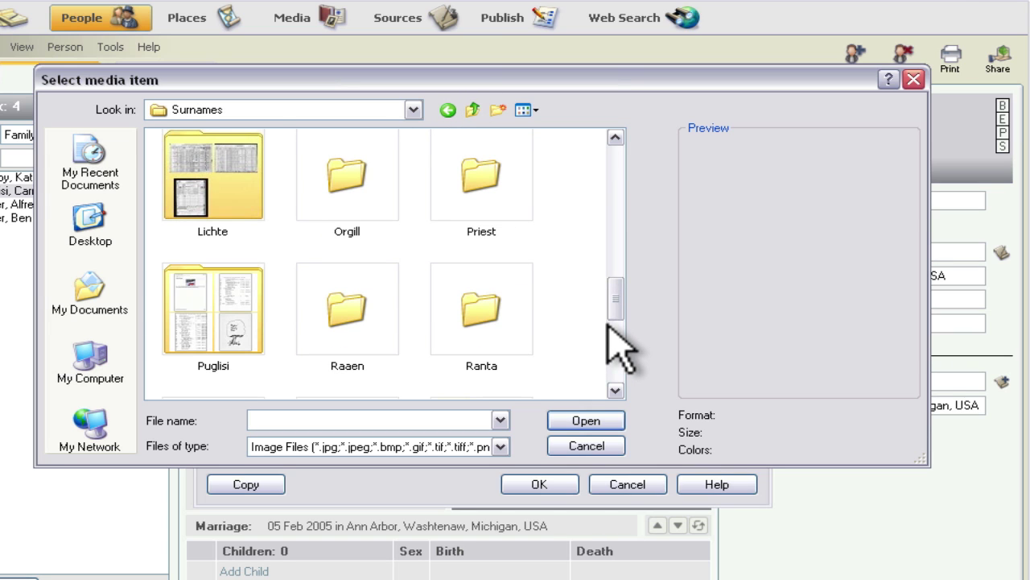
left_click(609, 342)
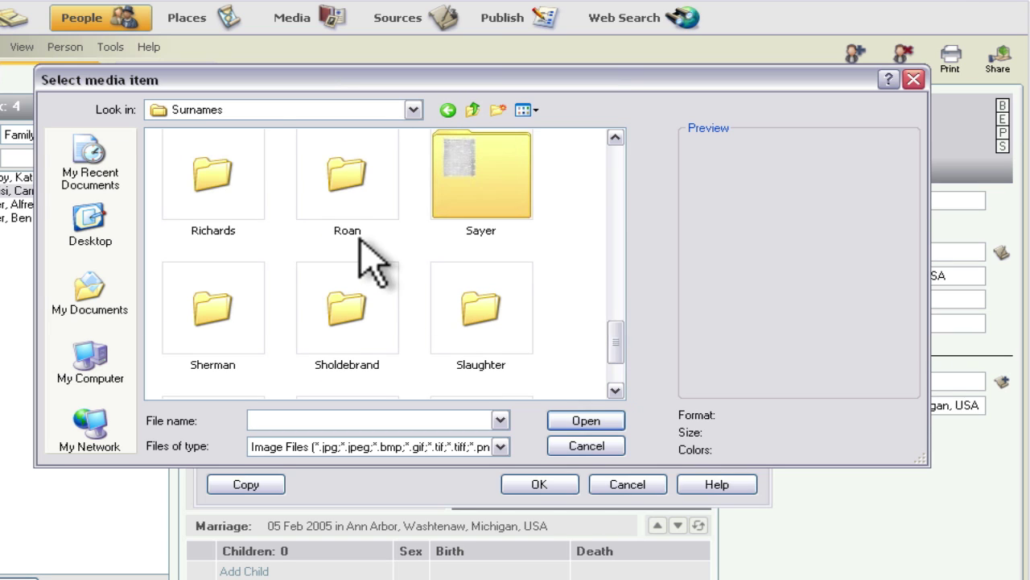
double_click(499, 211)
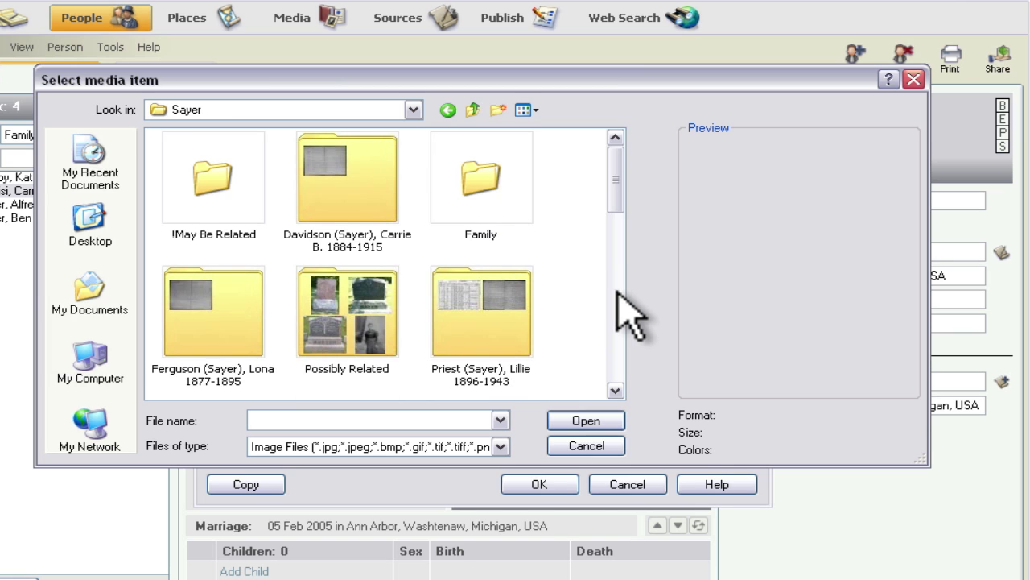
left_click(619, 321)
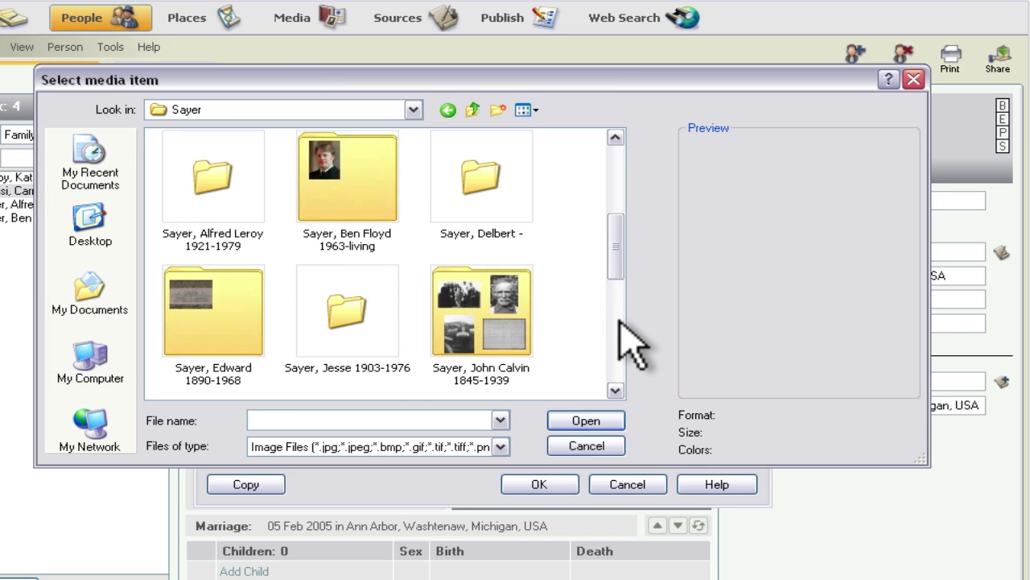
double_click(387, 205)
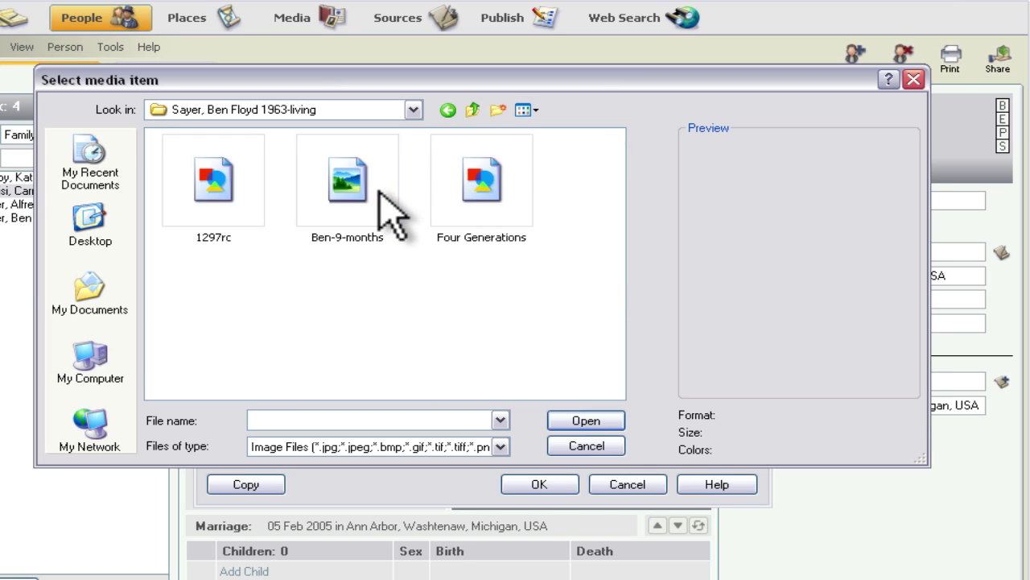
Step: Attach the 5 Feb 2005 marriage license PDF with All Files shown, copying it to the media folder
left_click(500, 446)
left_click(354, 478)
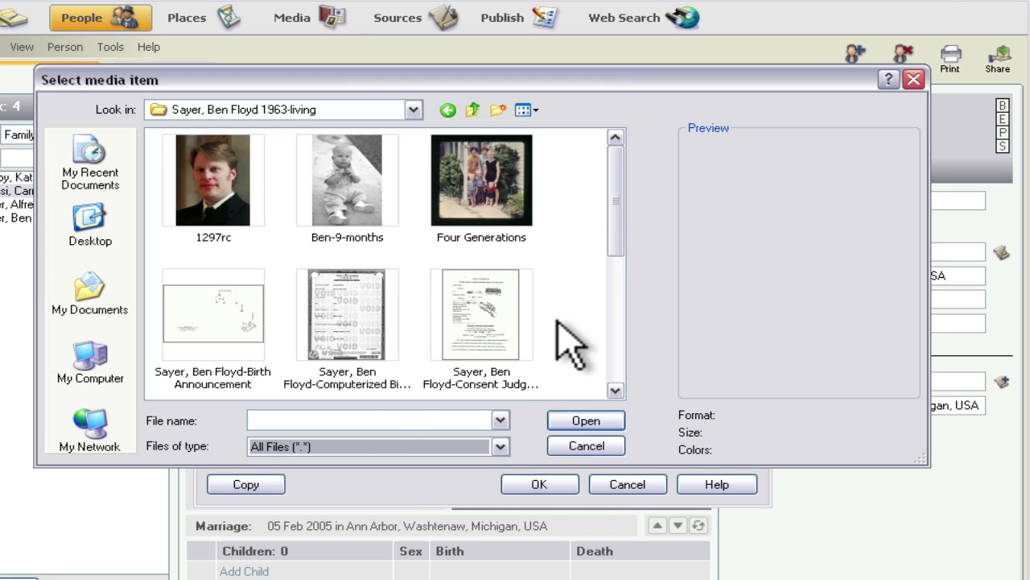
left_click_drag(615, 245, 611, 354)
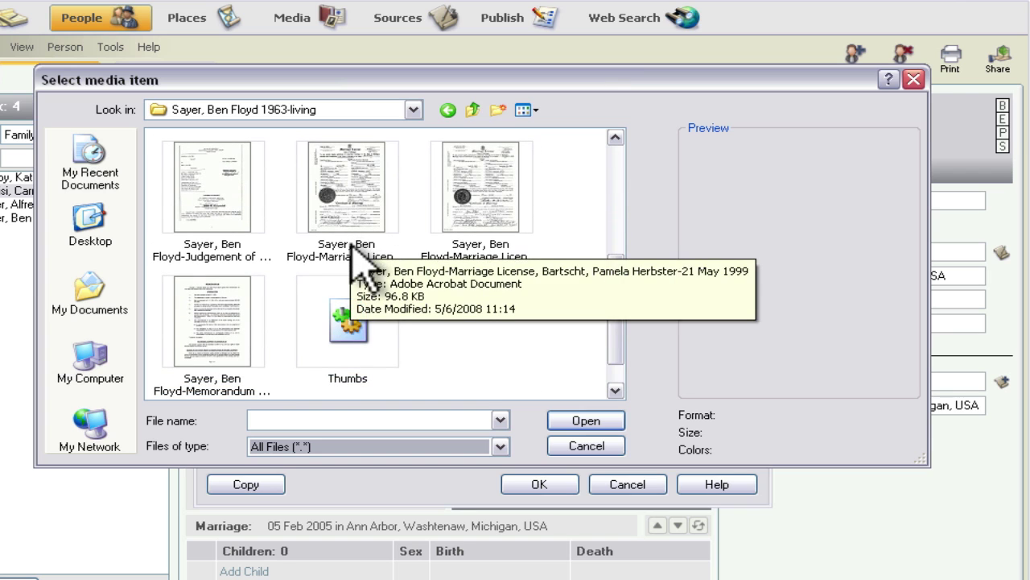
left_click(480, 218)
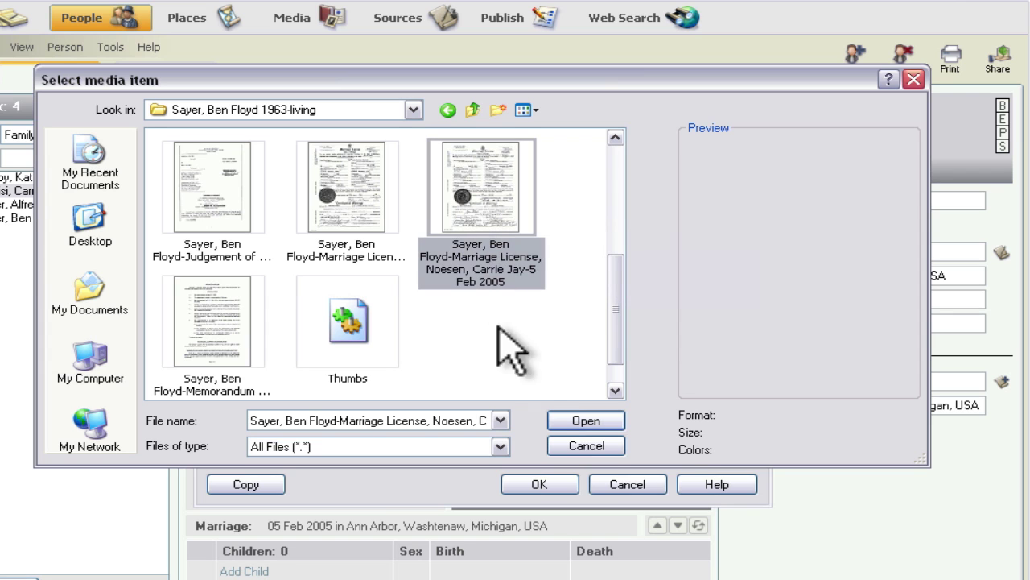
left_click(571, 420)
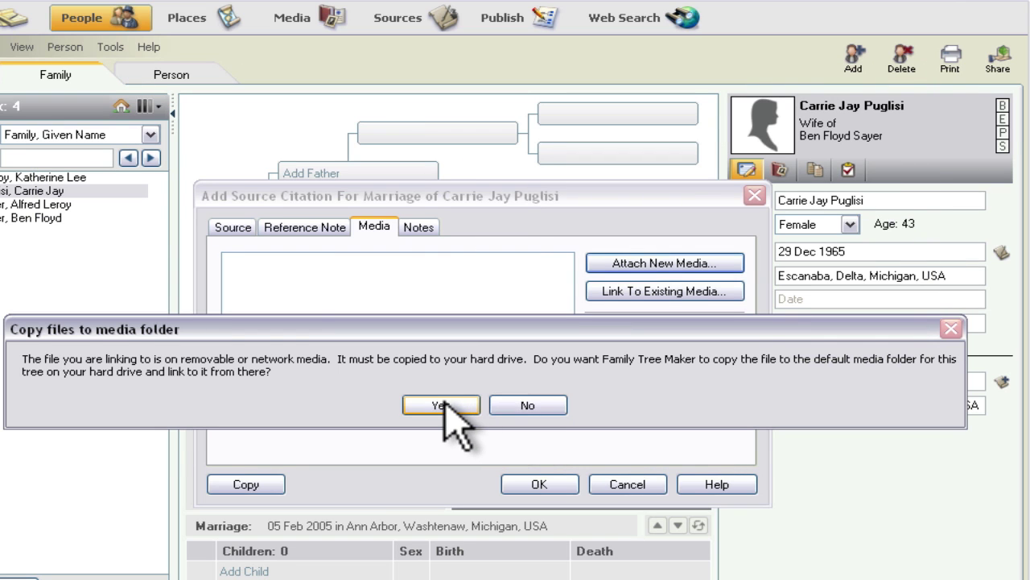
left_click(441, 403)
Step: View the attached marriage license, dismiss the Adobe Reader survey, and close the viewer
left_click(287, 303)
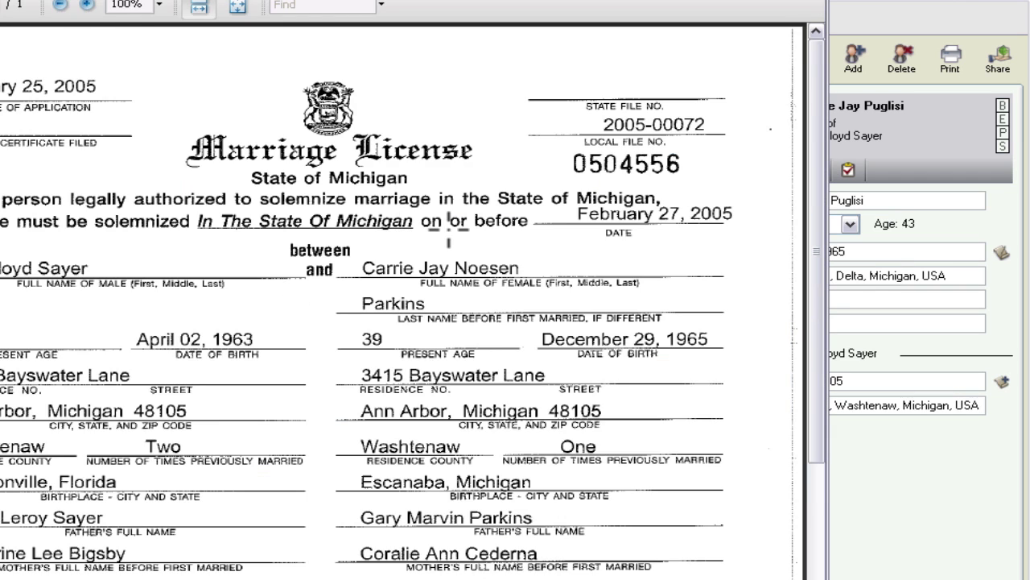
scroll(448, 232, "down", 5)
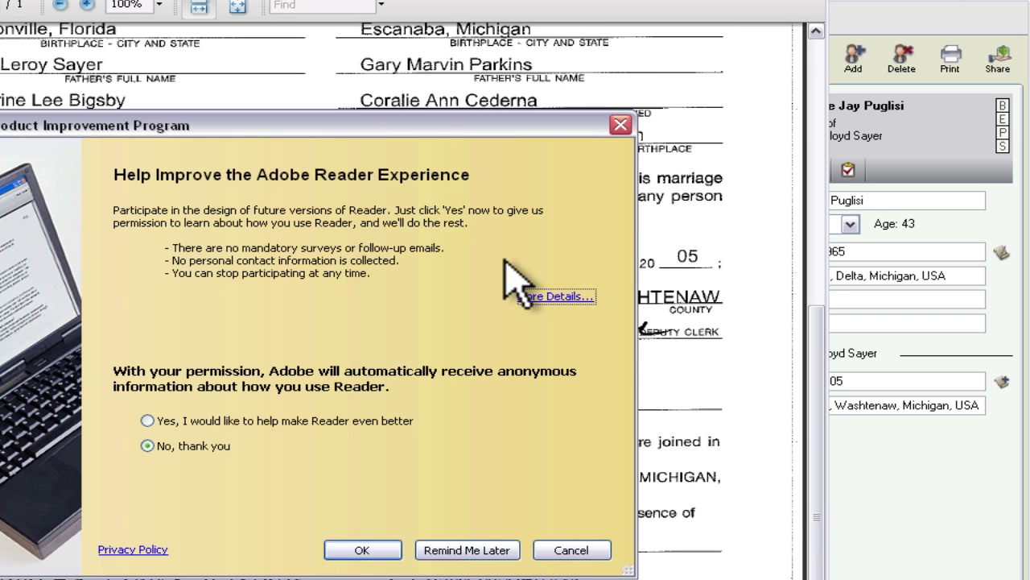
left_click(556, 552)
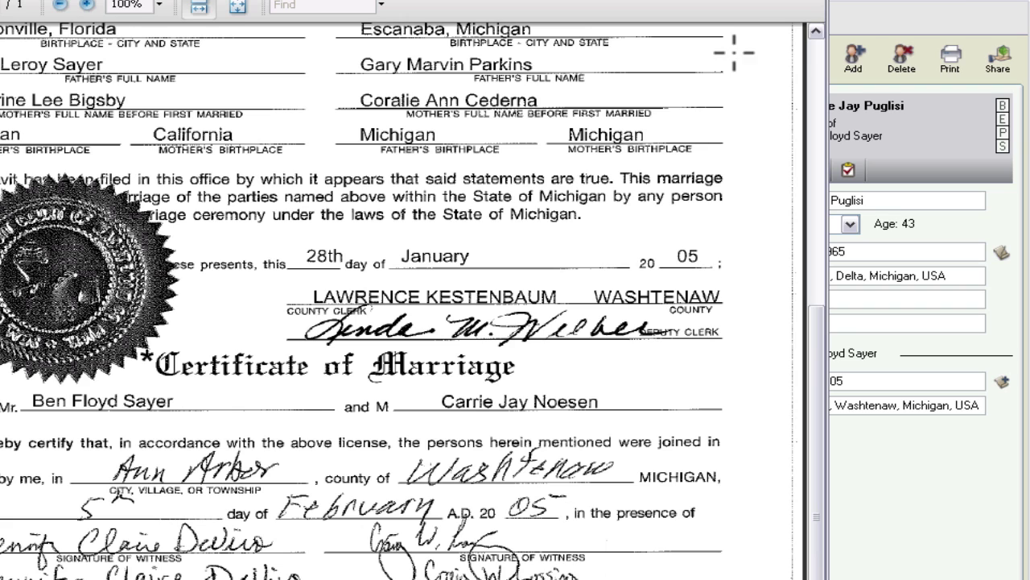
left_click(810, 5)
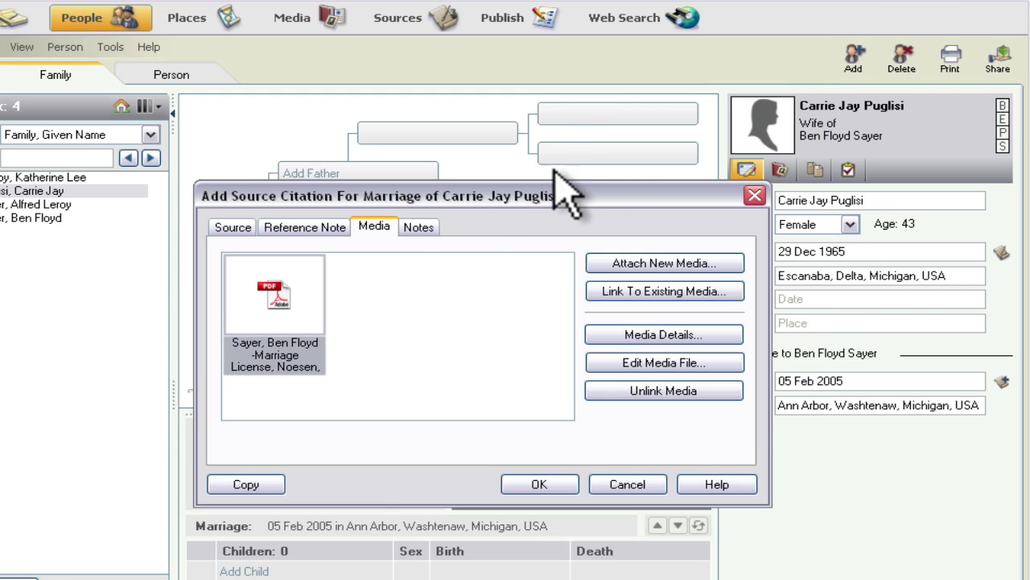
Step: Save the marriage citation and re-centre the family view on the husband
left_click(317, 227)
left_click(232, 227)
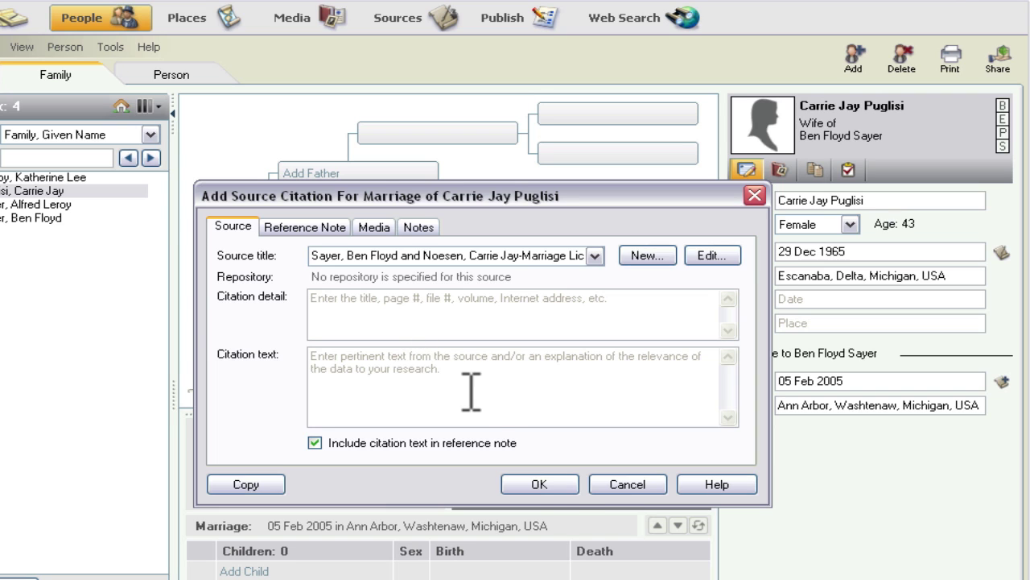
left_click(538, 484)
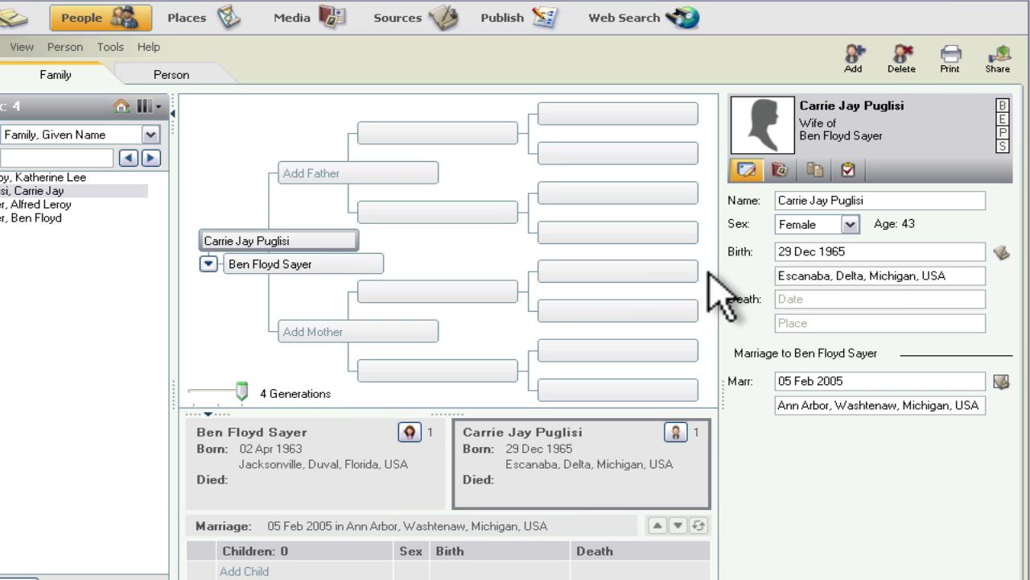
left_click(326, 265)
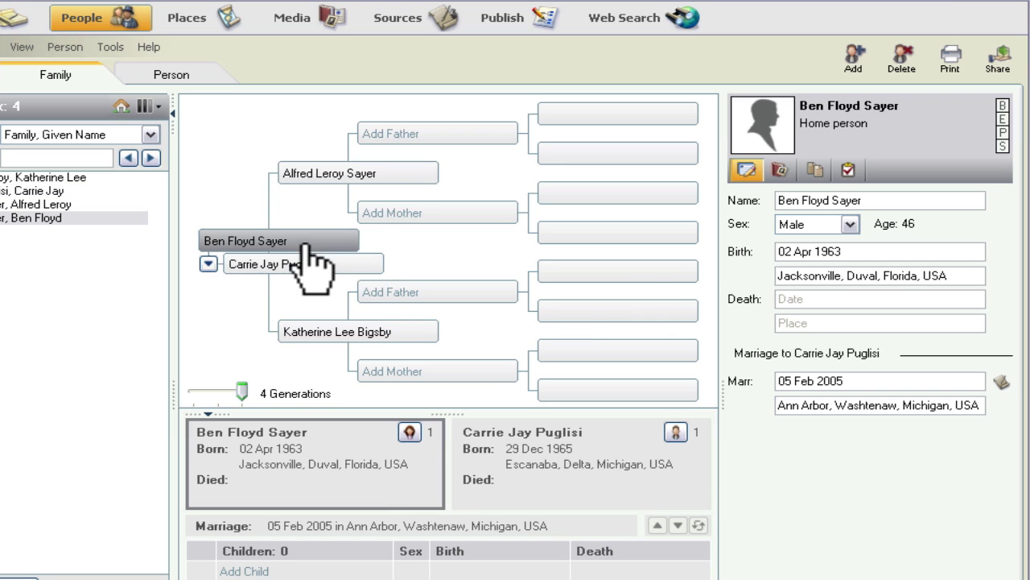
mouse_move(329, 266)
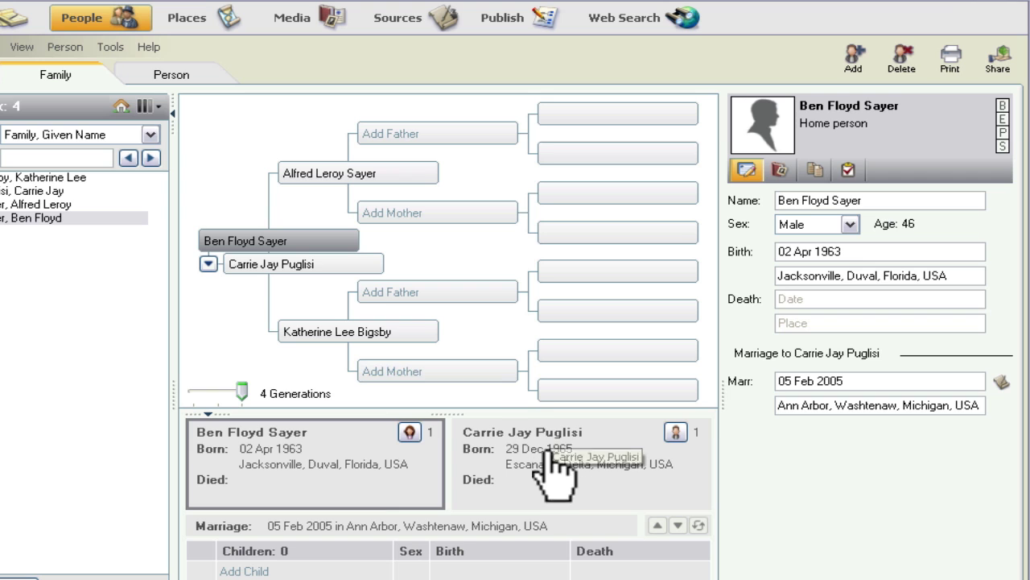